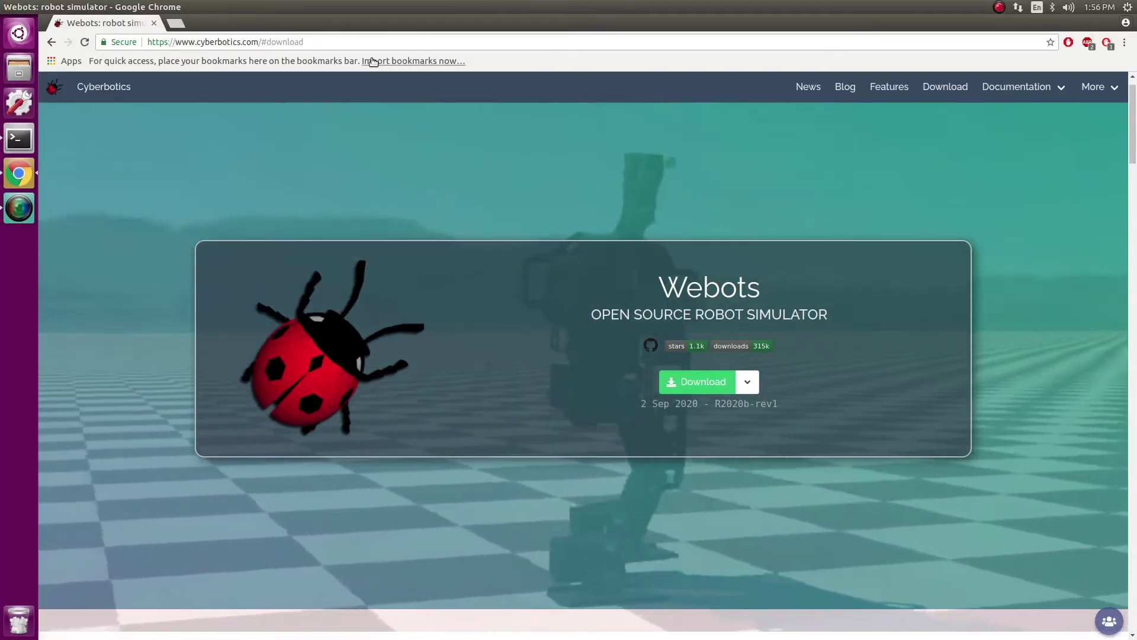
# Strip the download anchor from the Cyberbotics page address and reload it.
pyautogui.click(308, 41)
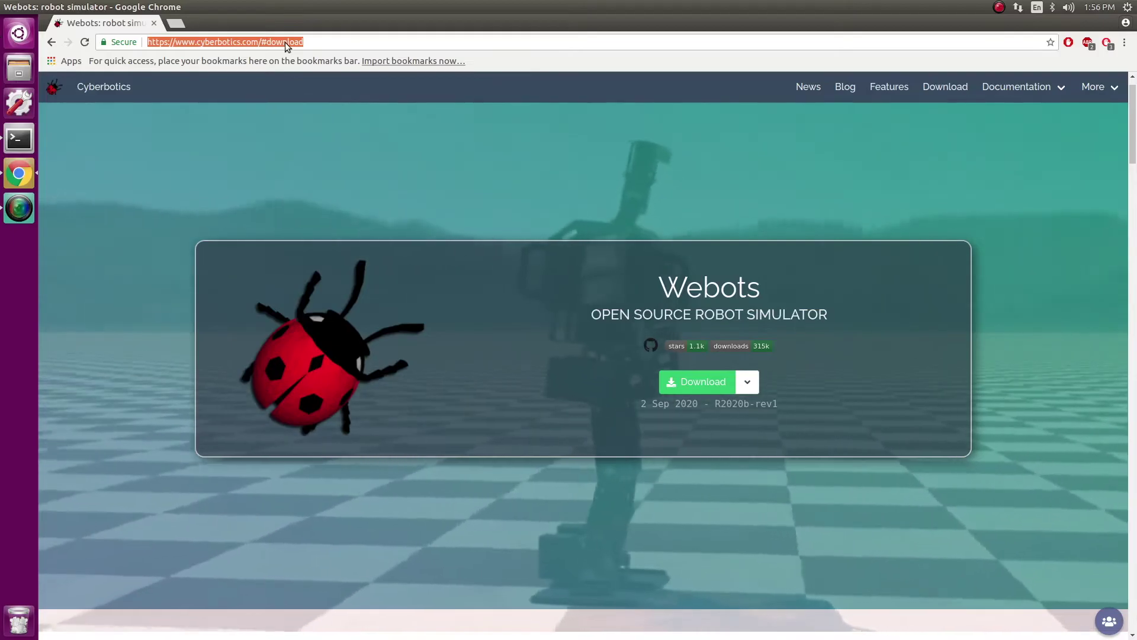
pyautogui.click(313, 38)
pyautogui.press('BackSpace')
pyautogui.press('BackSpace')
pyautogui.press('BackSpace')
pyautogui.press('BackSpace')
pyautogui.press('BackSpace')
pyautogui.press('BackSpace')
pyautogui.press('BackSpace')
pyautogui.press('BackSpace')
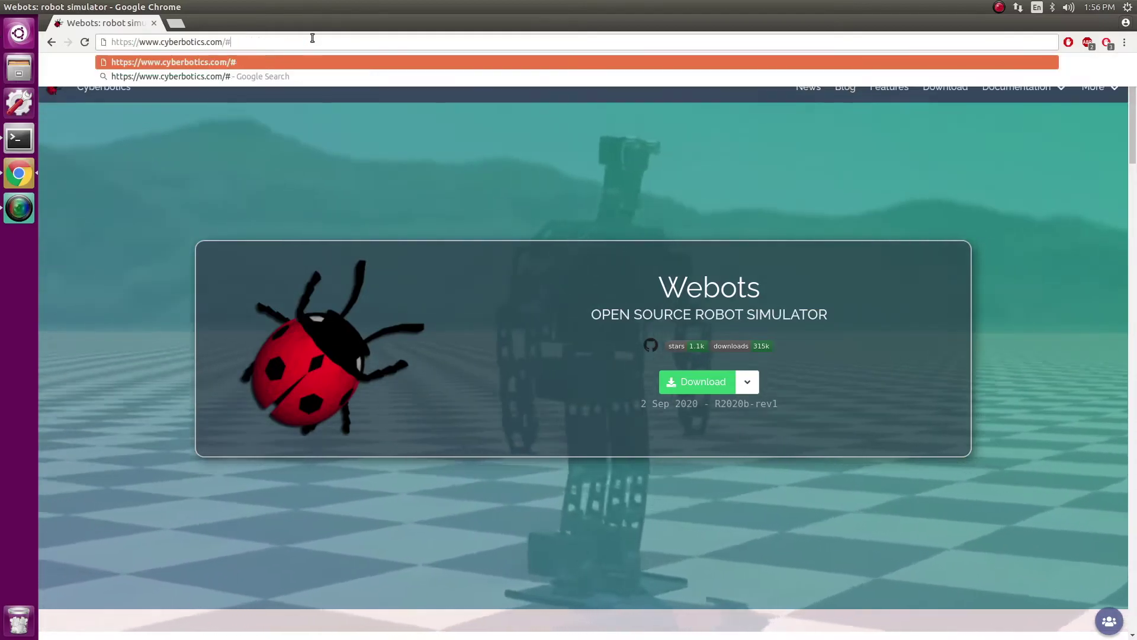
pyautogui.press('BackSpace')
pyautogui.press('Return')
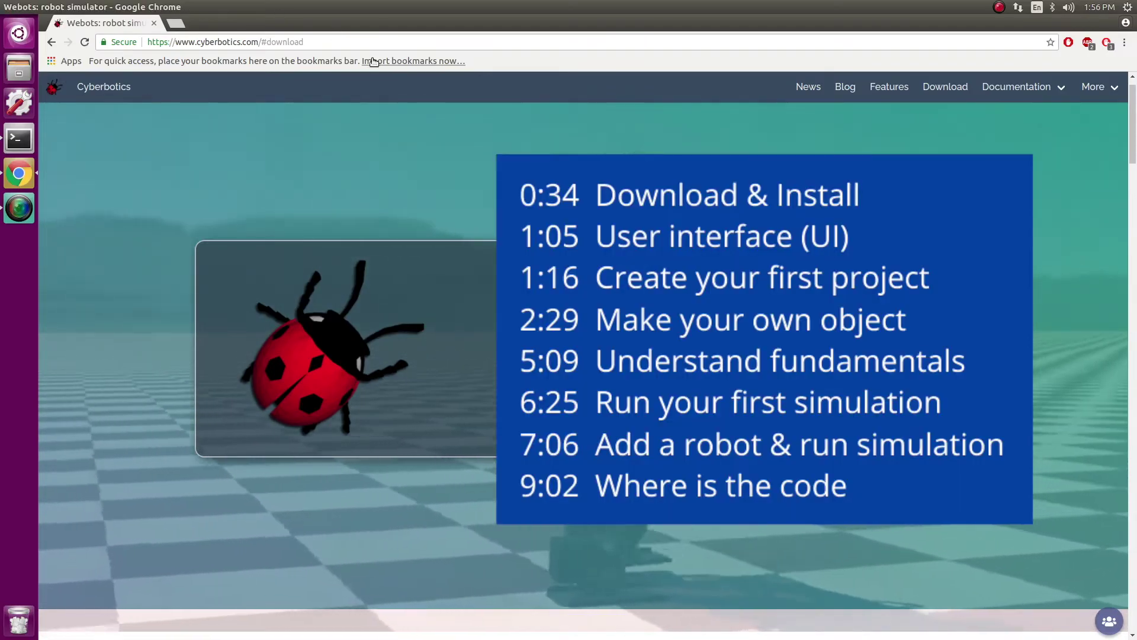
# Load the bare cyberbotics.com Webots homepage, then open the Home folder in Files.
pyautogui.click(368, 42)
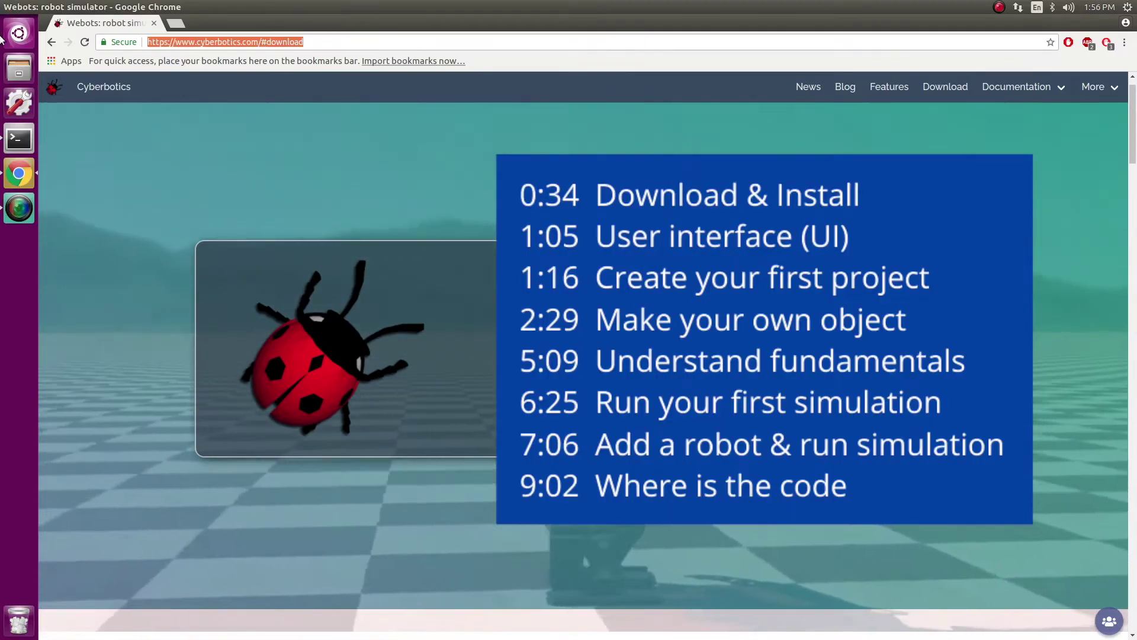
pyautogui.click(307, 42)
pyautogui.press('BackSpace')
pyautogui.press('BackSpace')
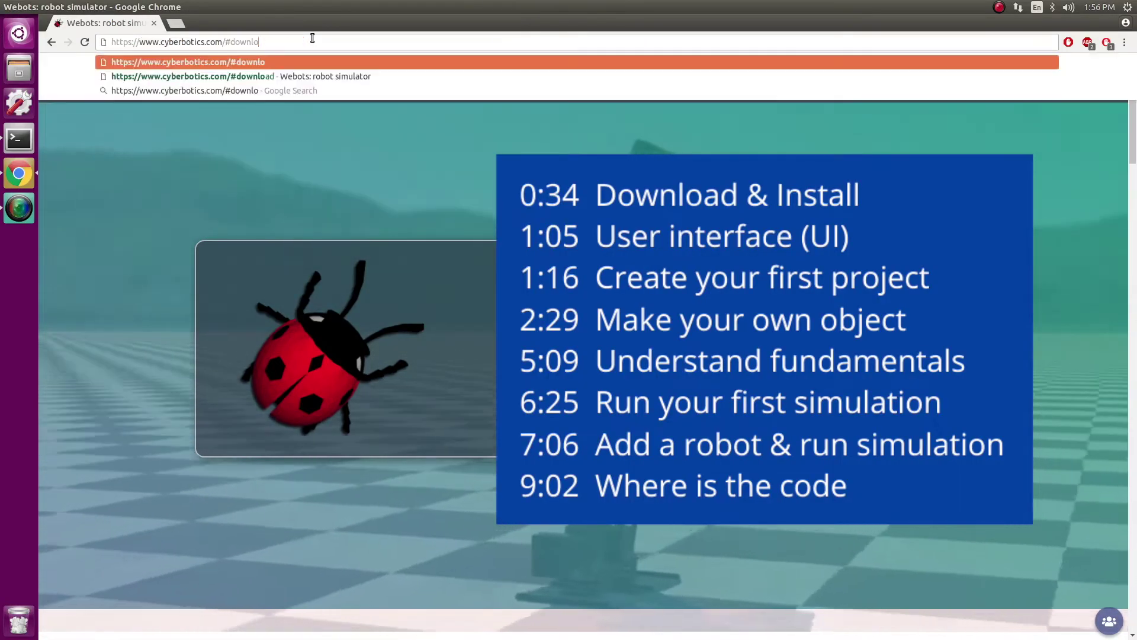
pyautogui.press('BackSpace')
pyautogui.press('BackSpace')
pyautogui.press('BackSpace')
pyautogui.press('BackSpace')
pyautogui.press('BackSpace')
pyautogui.press('BackSpace')
pyautogui.press('BackSpace')
pyautogui.press('BackSpace')
pyautogui.press('Return')
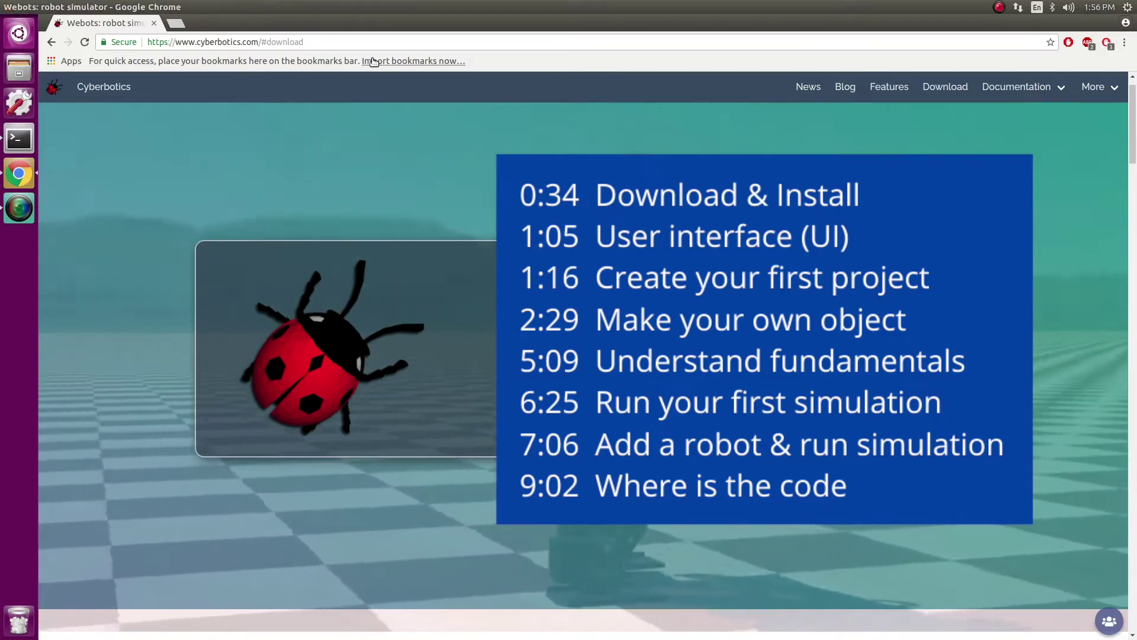
pyautogui.click(285, 43)
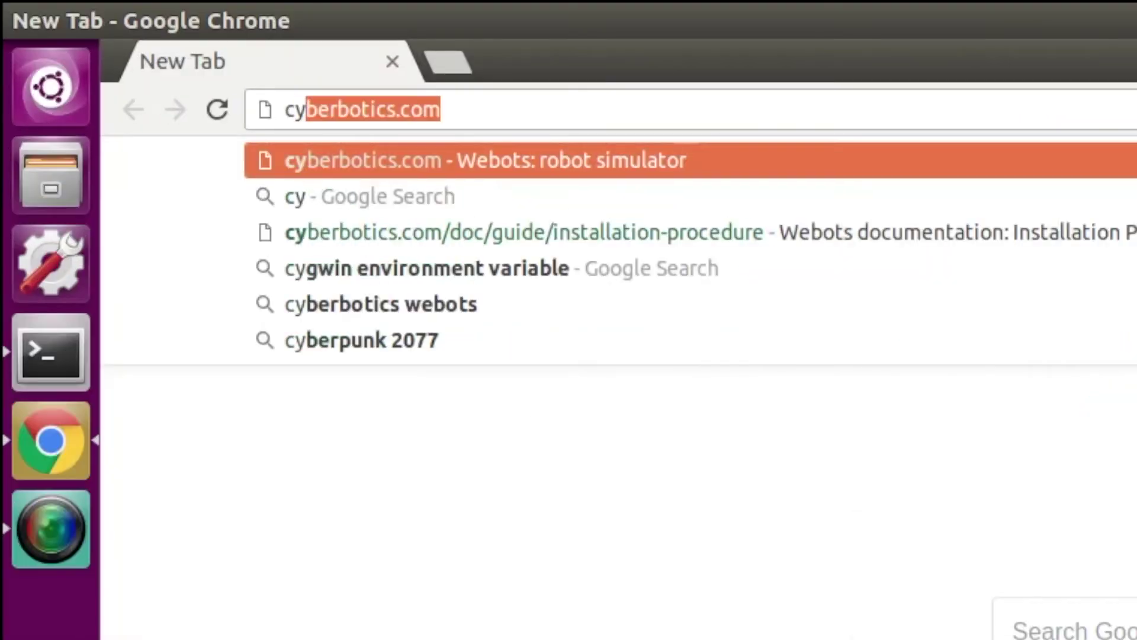
pyautogui.press('Return')
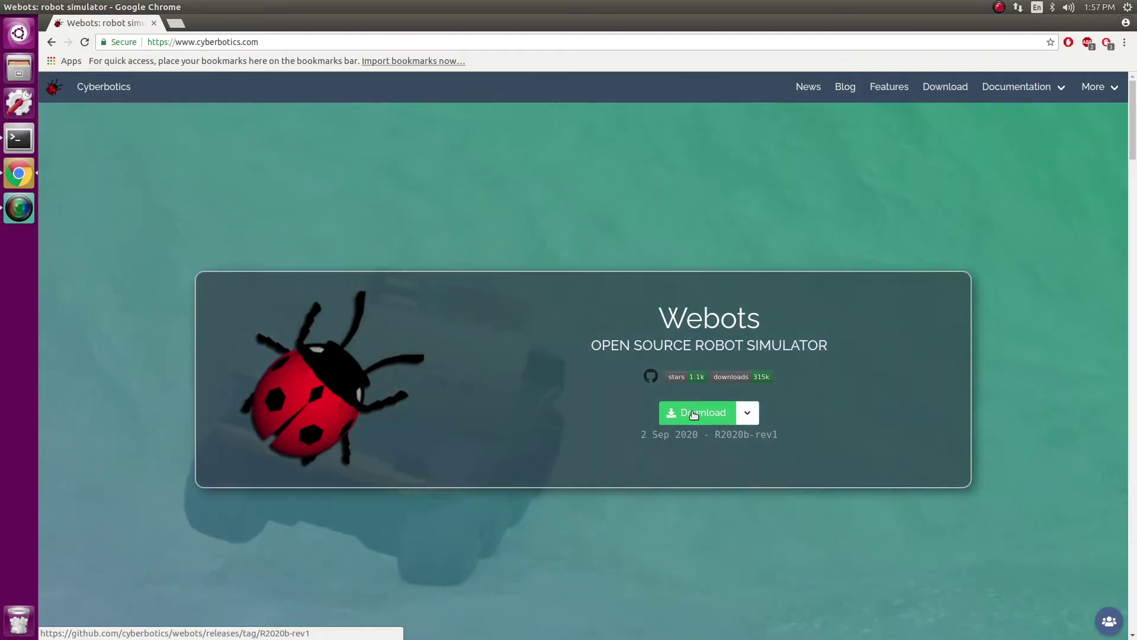
pyautogui.click(16, 74)
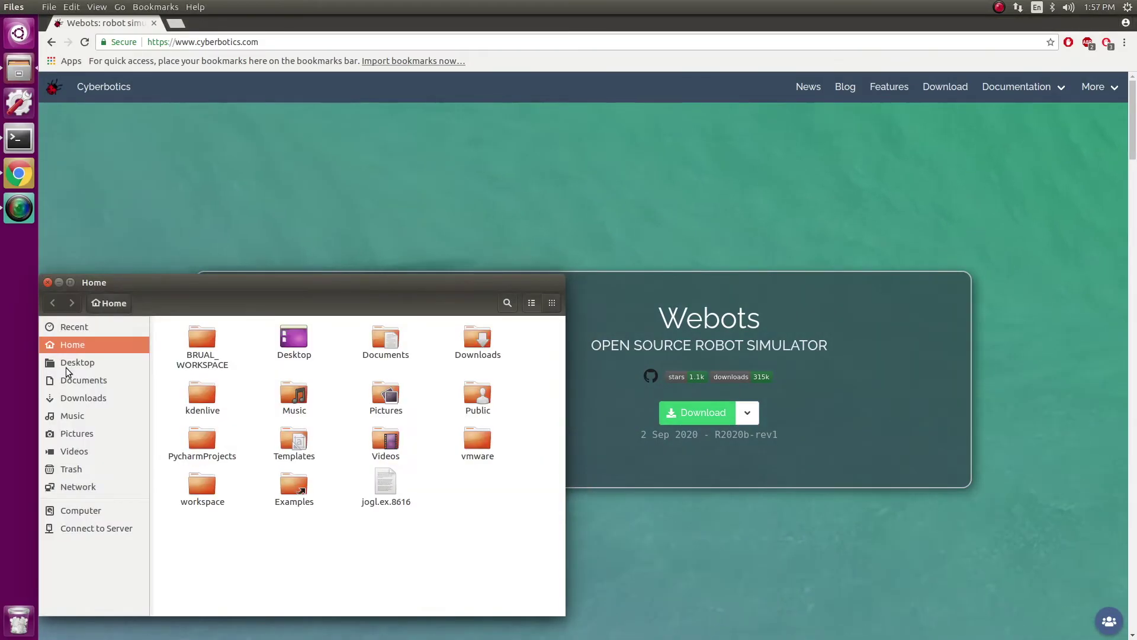
# Open the Desktop webots .deb full-screen in Ubuntu Software, then start a new Terminal.
pyautogui.click(69, 362)
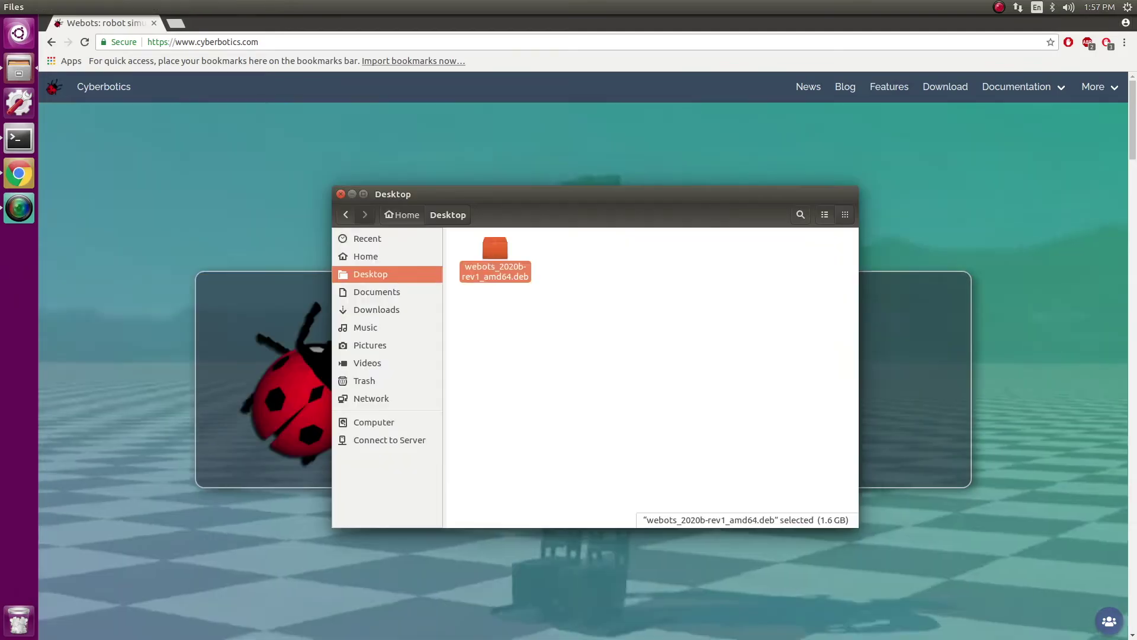
pyautogui.doubleClick(489, 258)
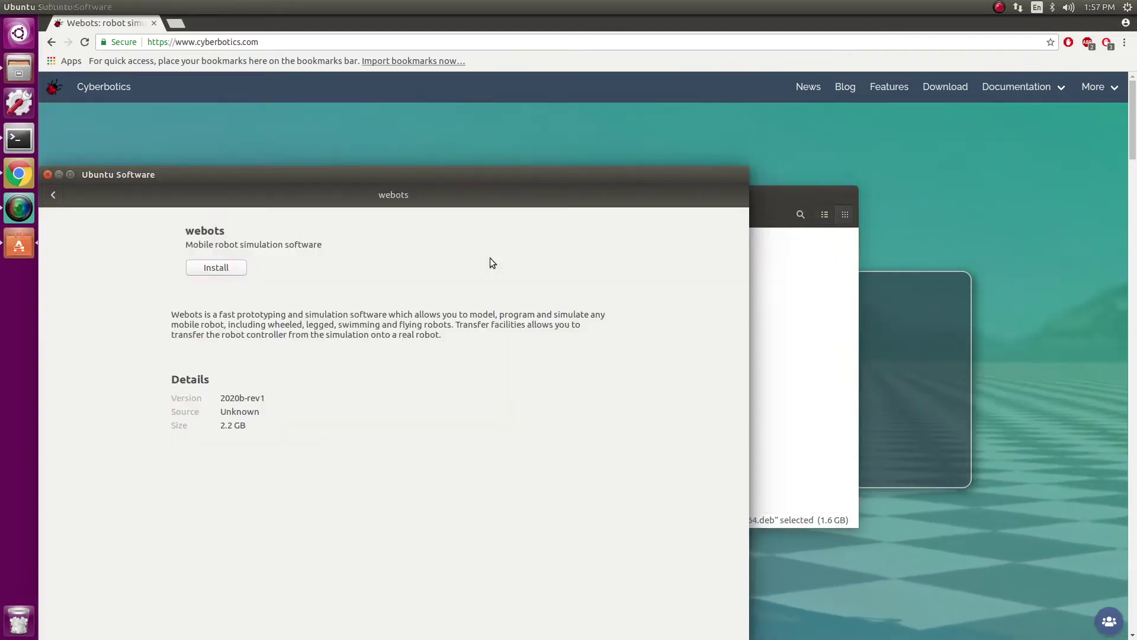
pyautogui.doubleClick(308, 175)
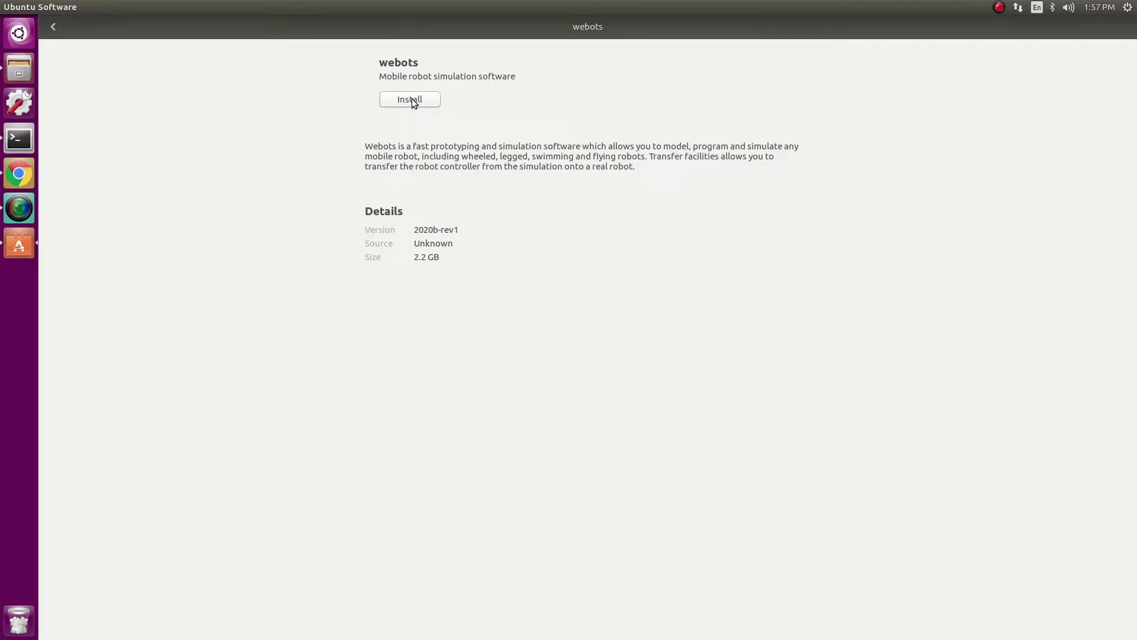
pyautogui.rightClick(20, 138)
pyautogui.click(51, 137)
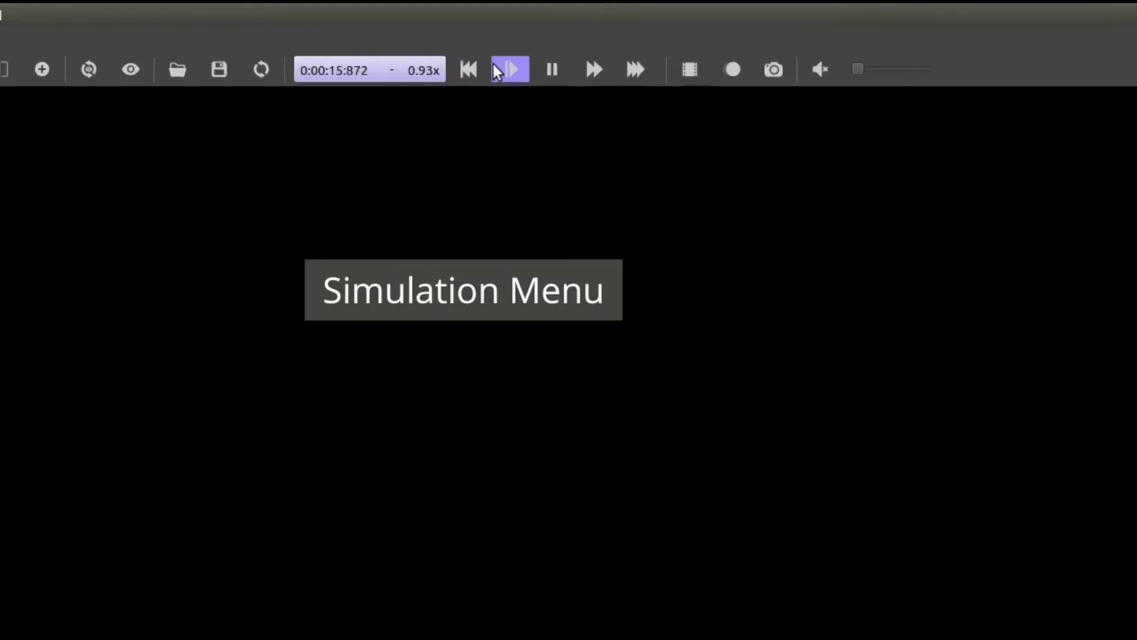
# Pause the simulation and reset its time to 0:00:00:000.
pyautogui.click(566, 76)
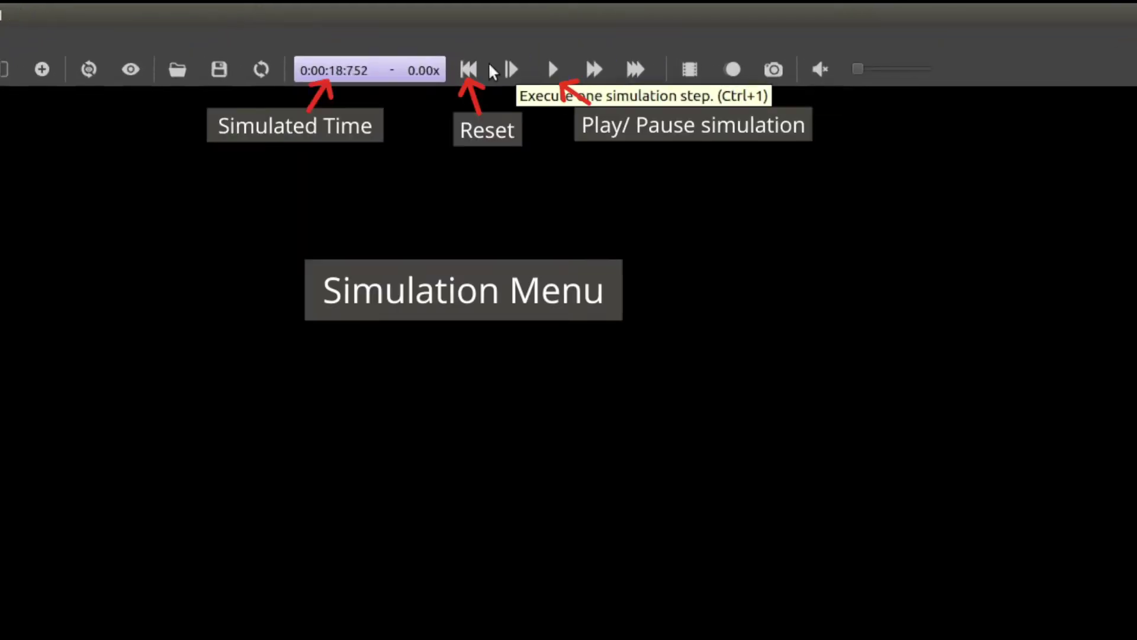
pyautogui.click(469, 69)
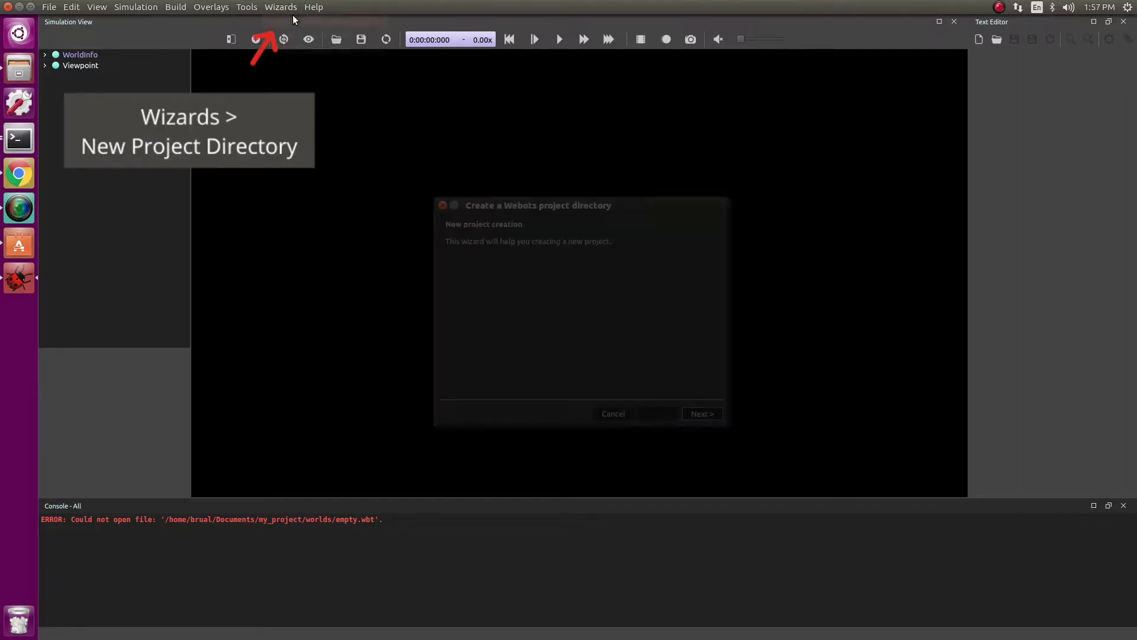
# Complete the New Project Directory wizard for my_project, adding a rectangle arena to empty.wbt.
pyautogui.click(703, 413)
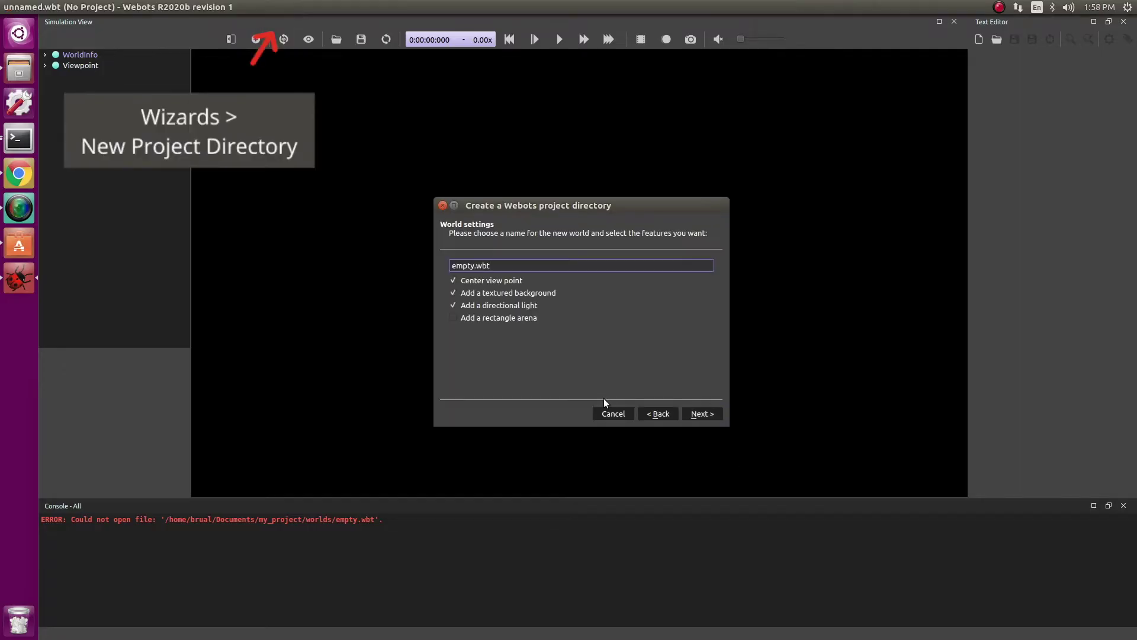
pyautogui.click(646, 416)
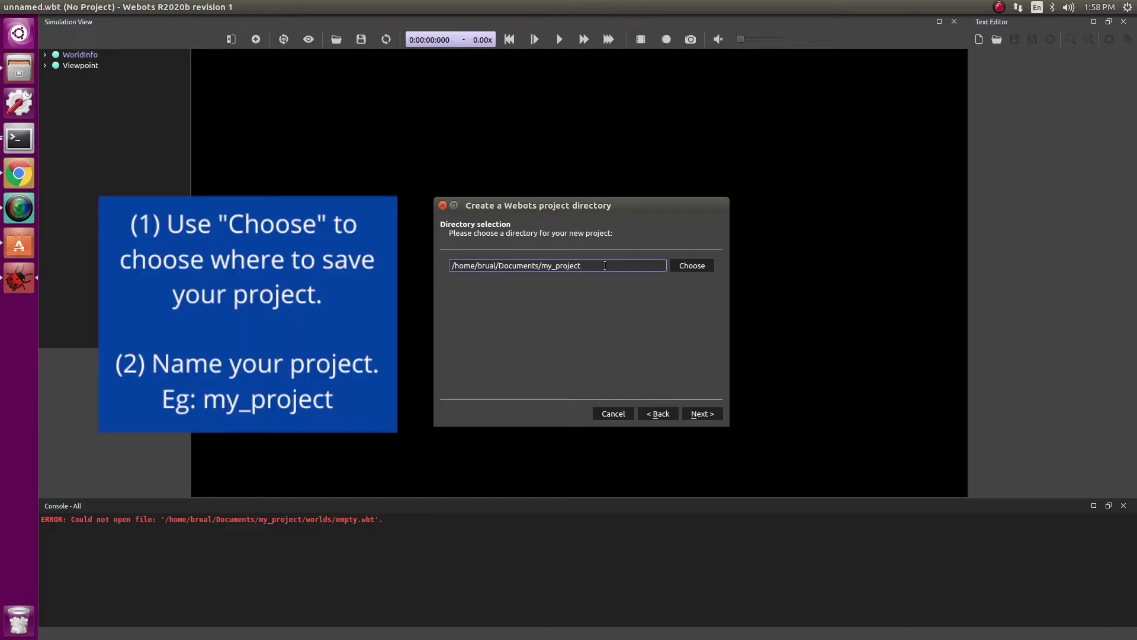
pyautogui.click(698, 415)
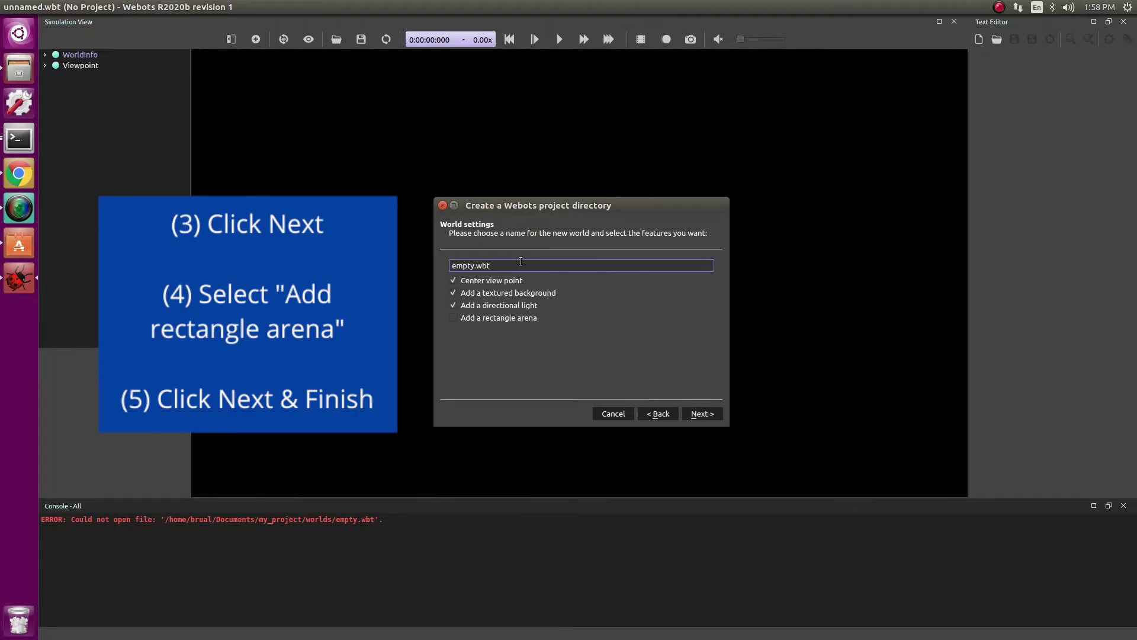
pyautogui.click(453, 320)
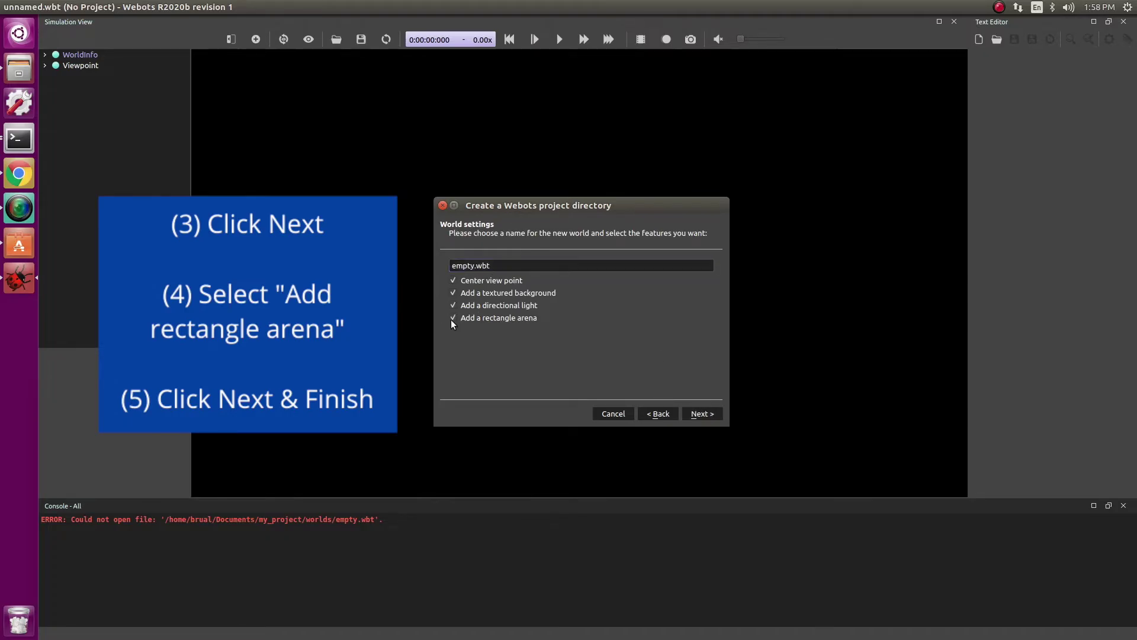
pyautogui.click(692, 412)
pyautogui.click(692, 412)
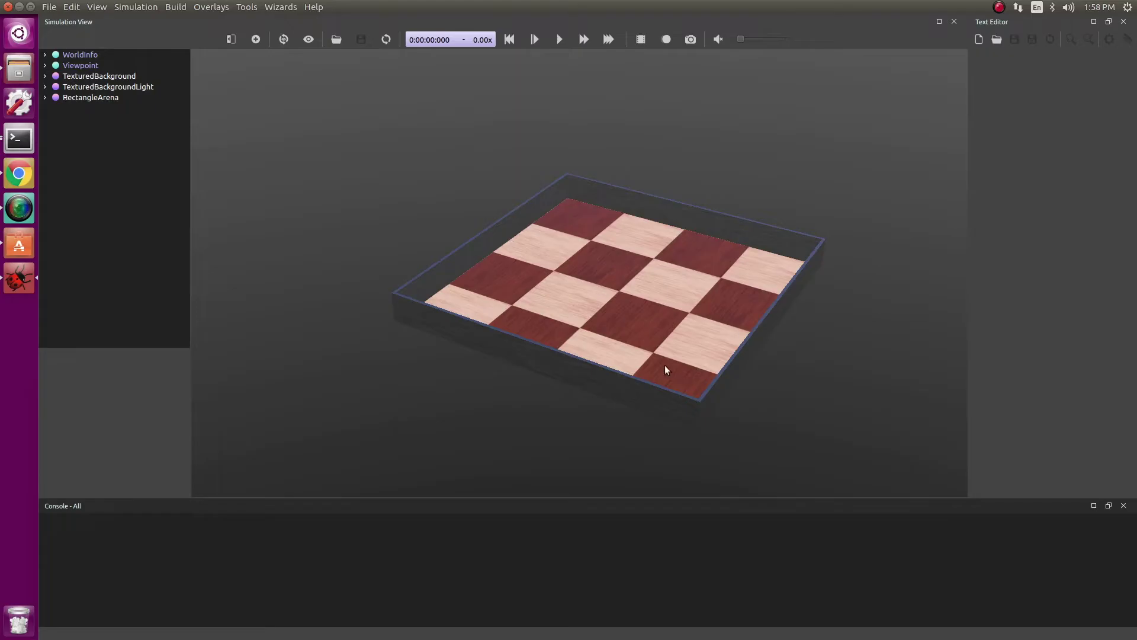
pyautogui.scroll(5, 547, 353)
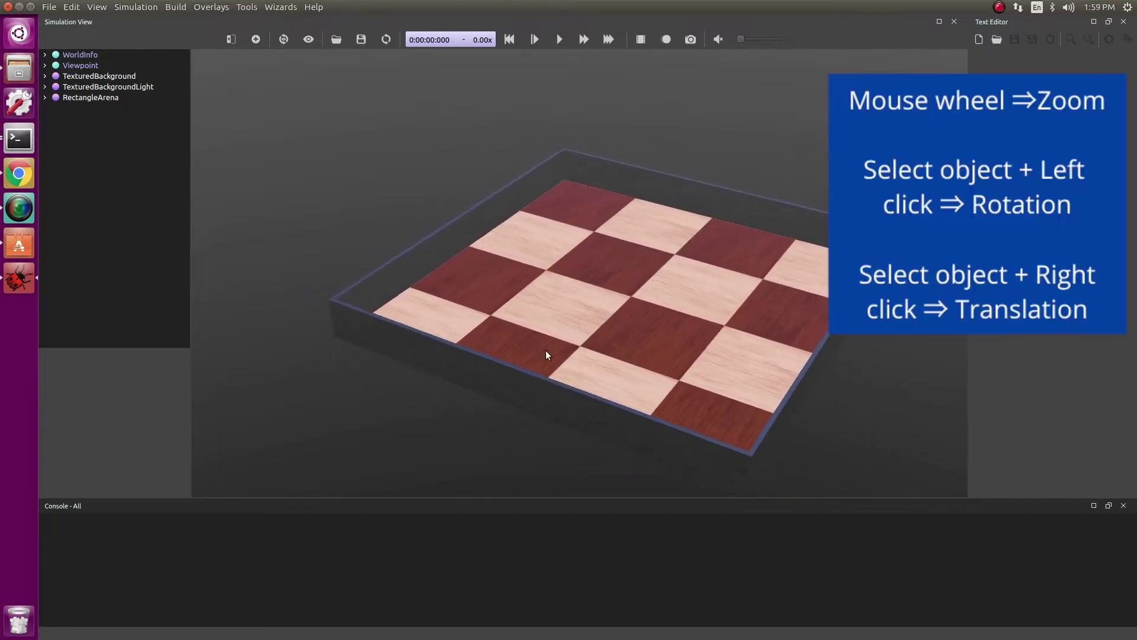
pyautogui.scroll(-5, 545, 354)
pyautogui.moveTo(627, 401); pyautogui.dragTo(666, 396)
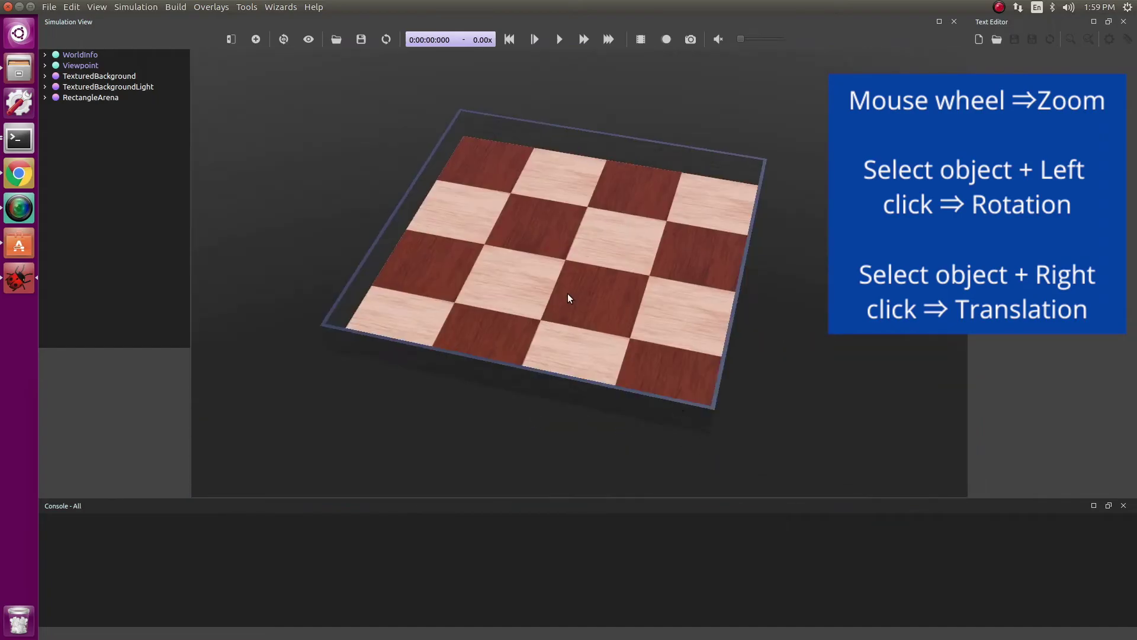
pyautogui.moveTo(502, 279)
pyautogui.mouseDown()
pyautogui.moveTo(475, 276)
pyautogui.moveTo(726, 281)
pyautogui.moveTo(485, 299)
pyautogui.moveTo(495, 274)
pyautogui.mouseUp()
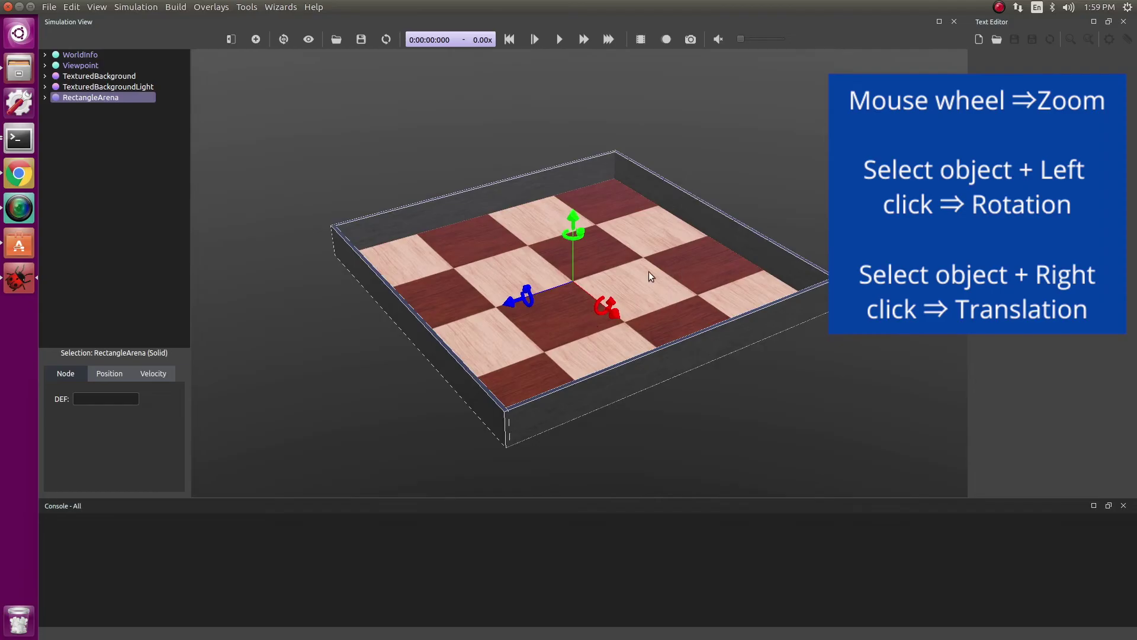
pyautogui.moveTo(323, 363); pyautogui.dragTo(296, 367)
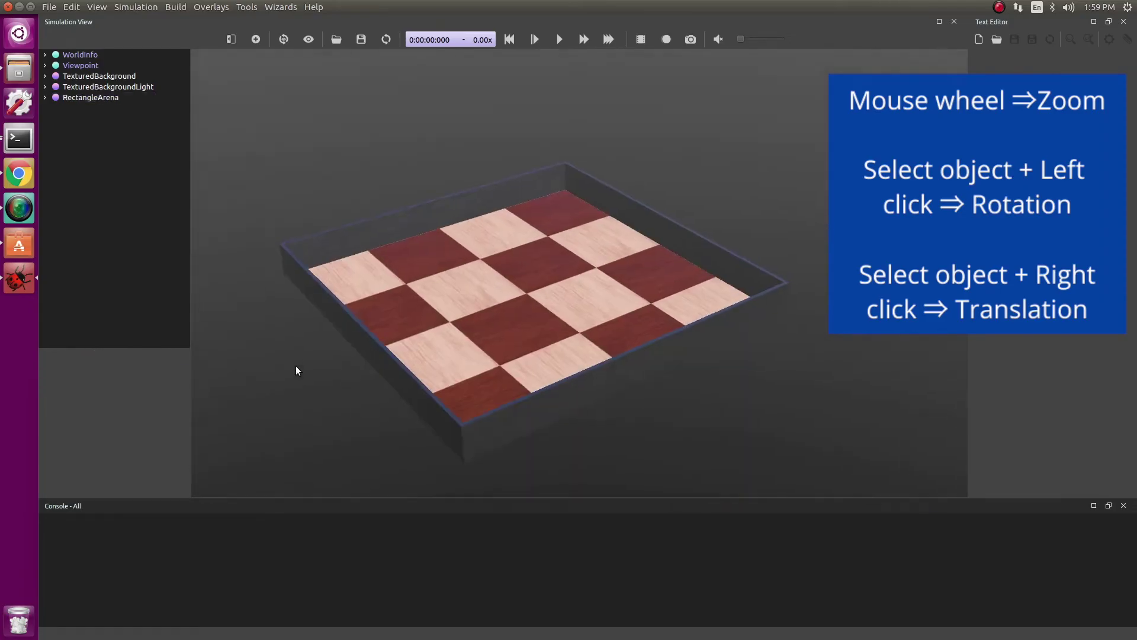
pyautogui.moveTo(451, 345); pyautogui.dragTo(447, 378)
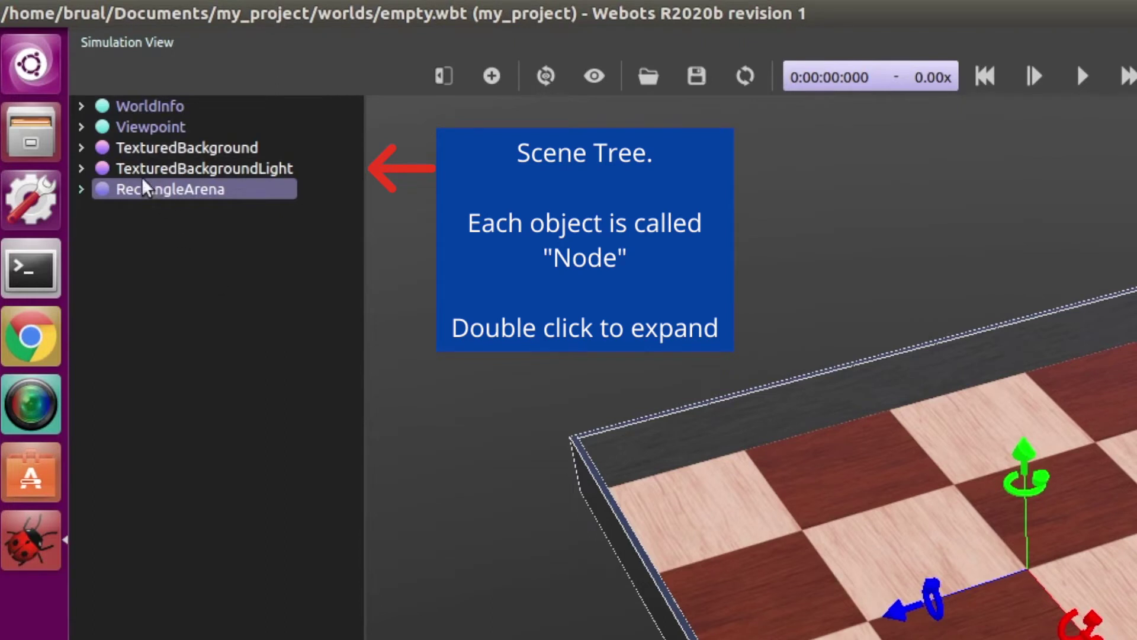
# Expand RectangleArena, inspect its fields and open floorSize, still at 10 × 10.
pyautogui.click(80, 189)
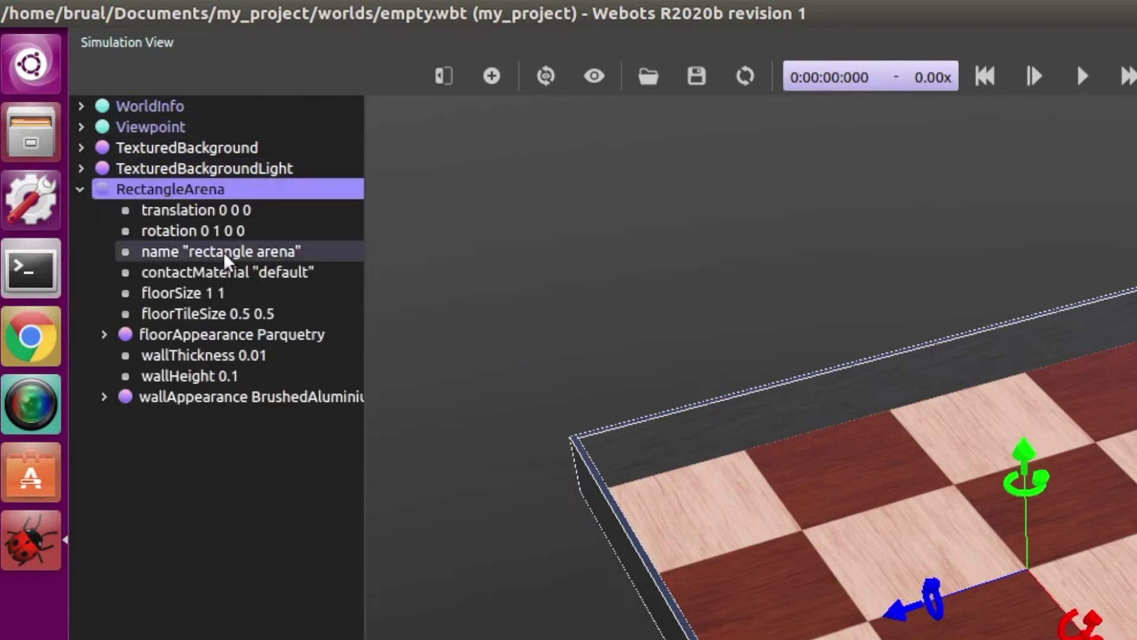
pyautogui.click(226, 209)
pyautogui.click(223, 251)
pyautogui.click(225, 314)
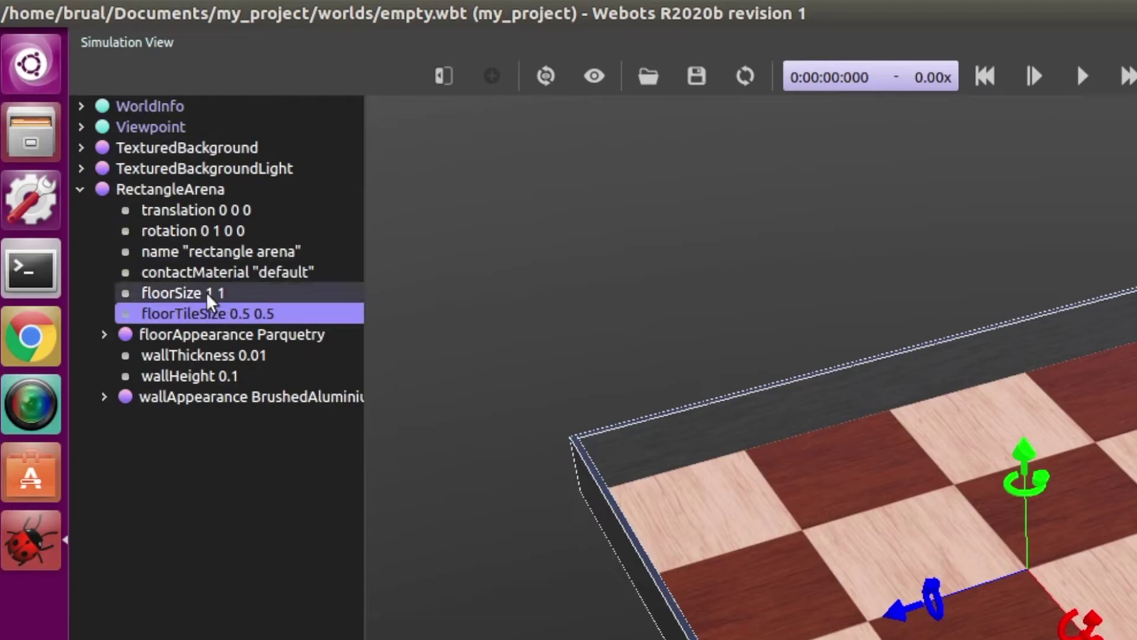
pyautogui.click(207, 295)
pyautogui.click(200, 639)
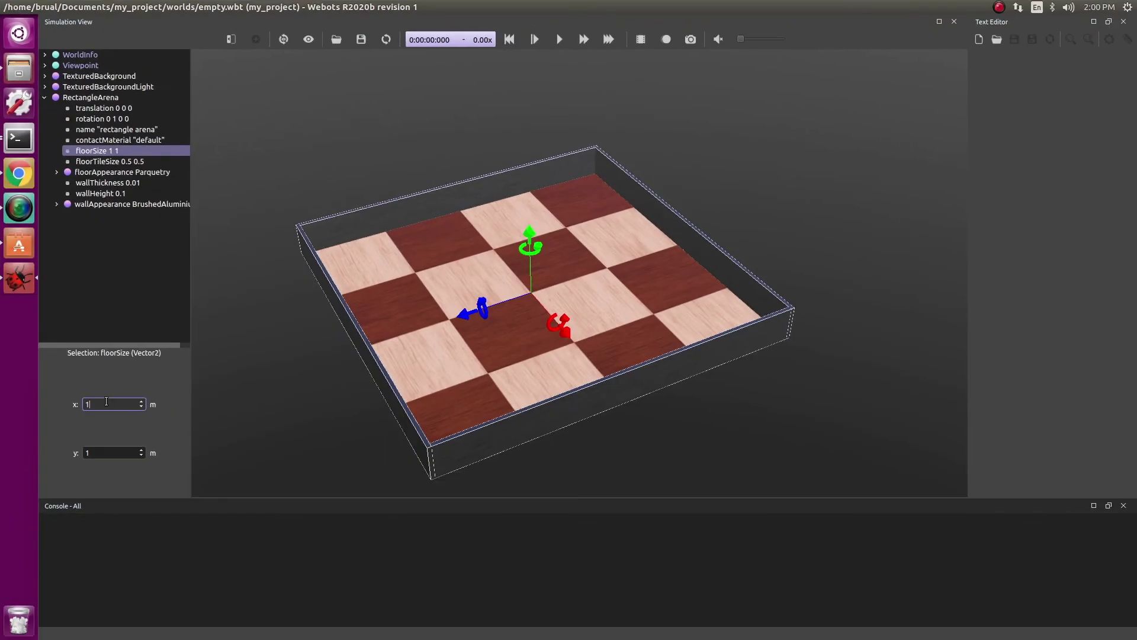
pyautogui.click(88, 452)
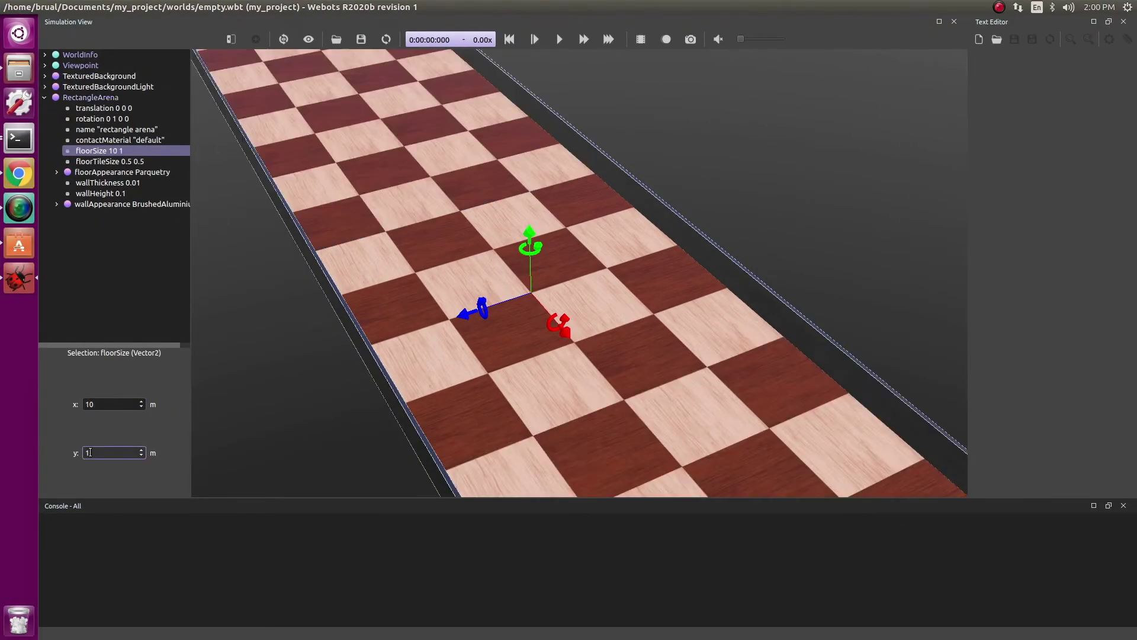
pyautogui.write('0')
pyautogui.press('Return')
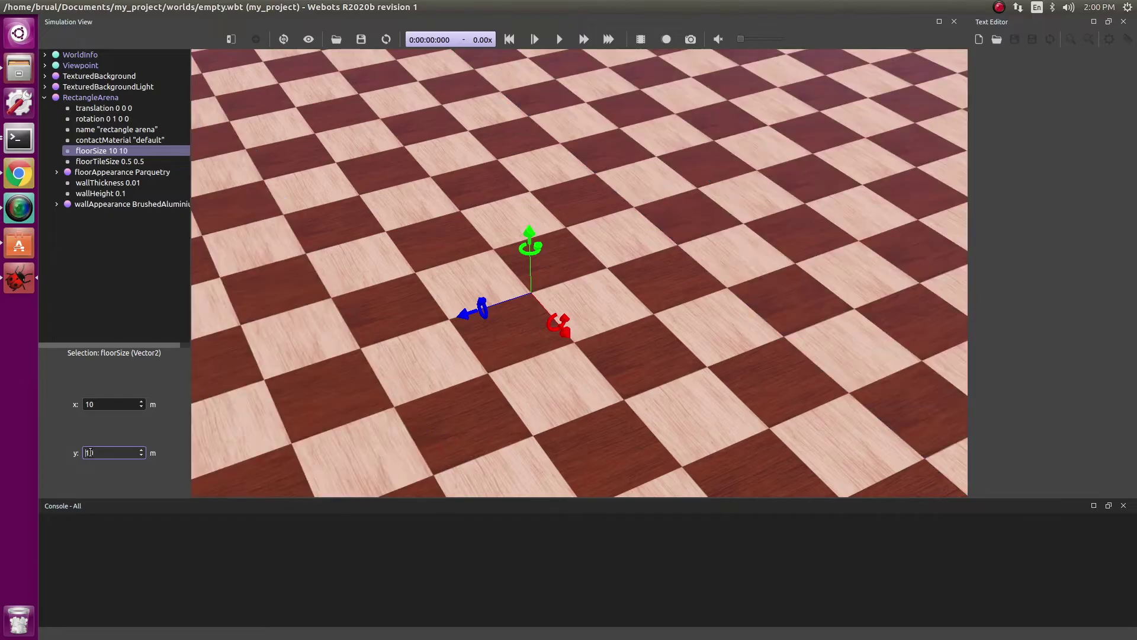
# Set the arena's floorSize x and y to 1, giving a 1 × 1 m floor.
pyautogui.scroll(-8, 456, 296)
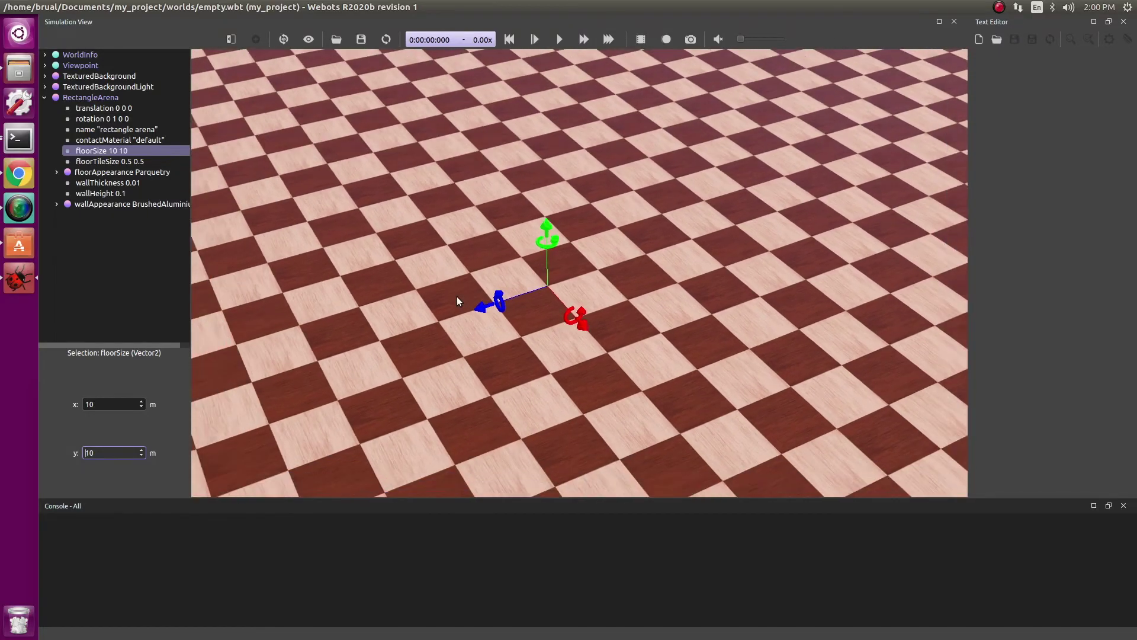
pyautogui.scroll(-10, 450, 278)
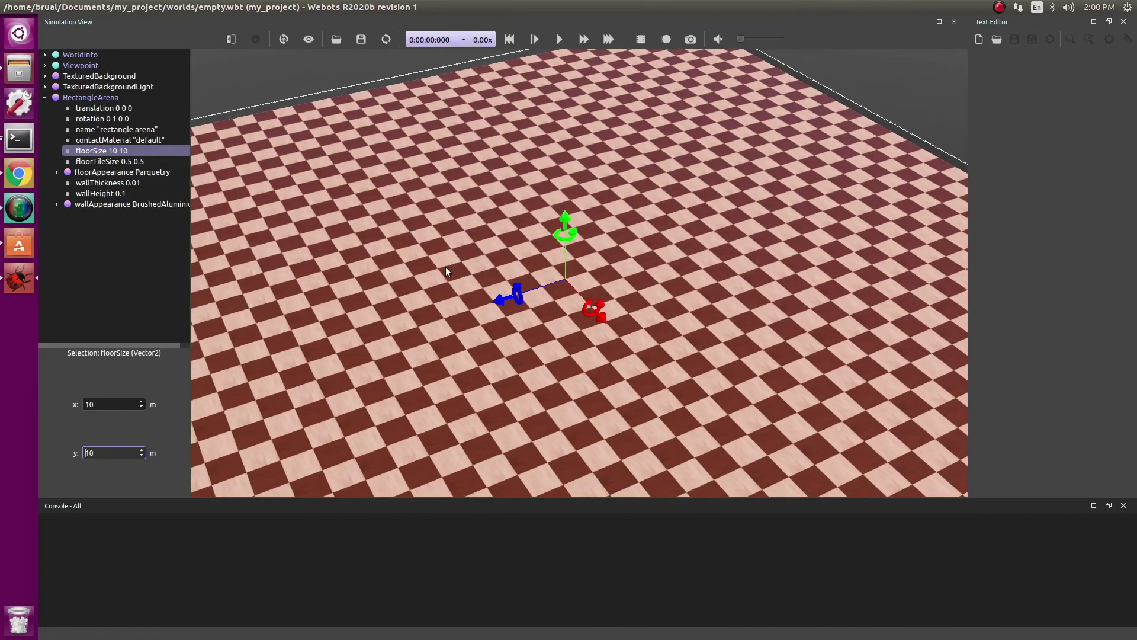
pyautogui.scroll(-3, 447, 271)
pyautogui.click(97, 408)
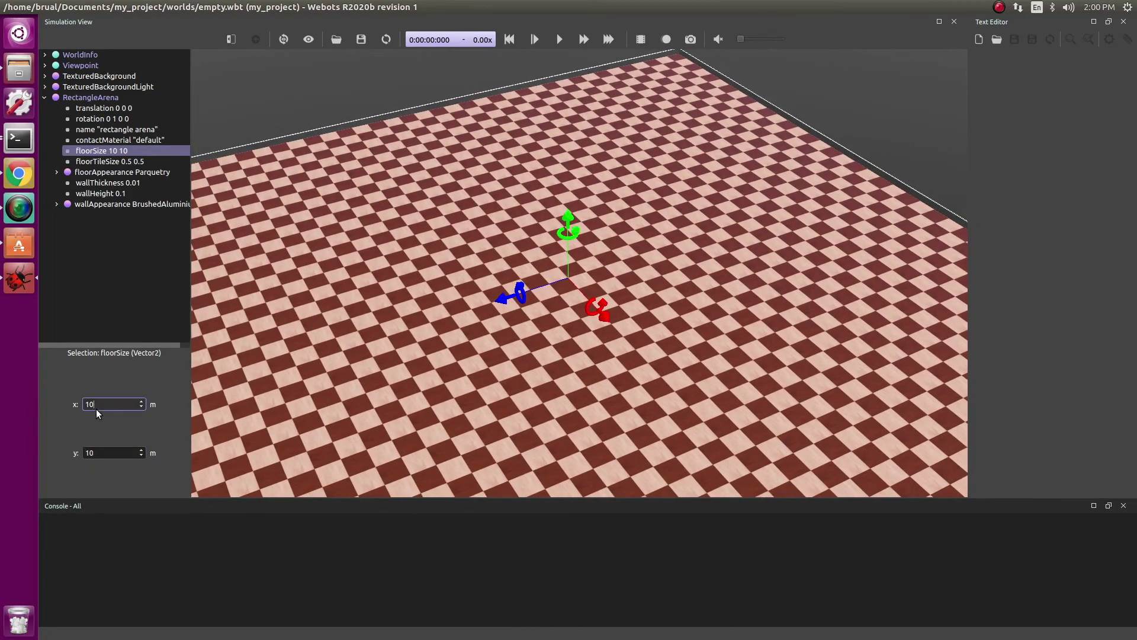
pyautogui.click(95, 454)
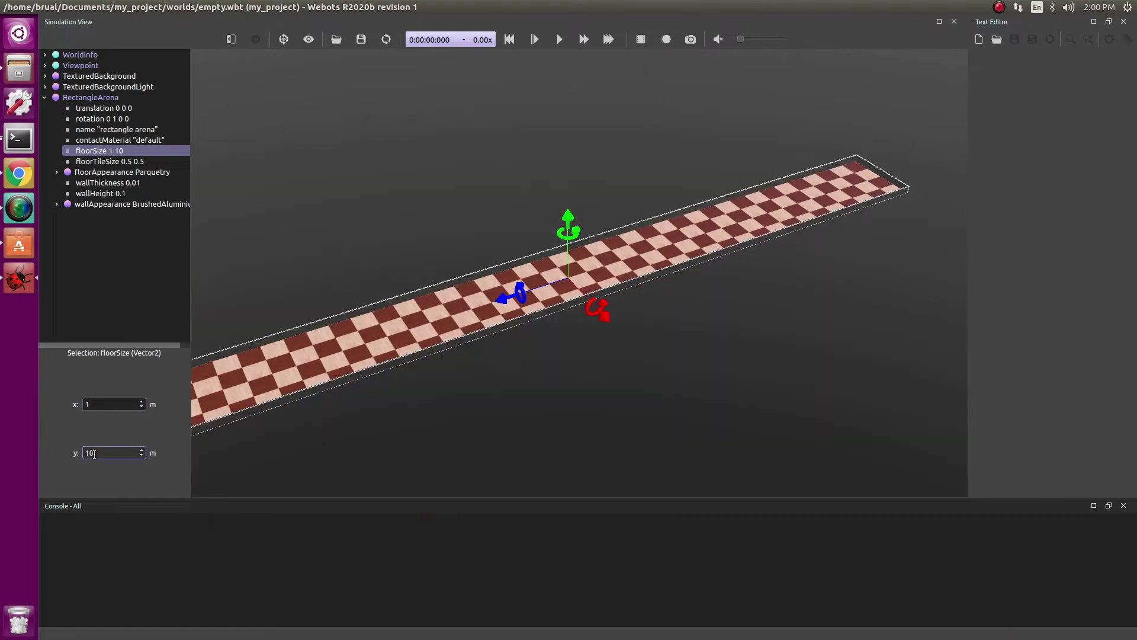
pyautogui.press('BackSpace')
pyautogui.scroll(5, 544, 351)
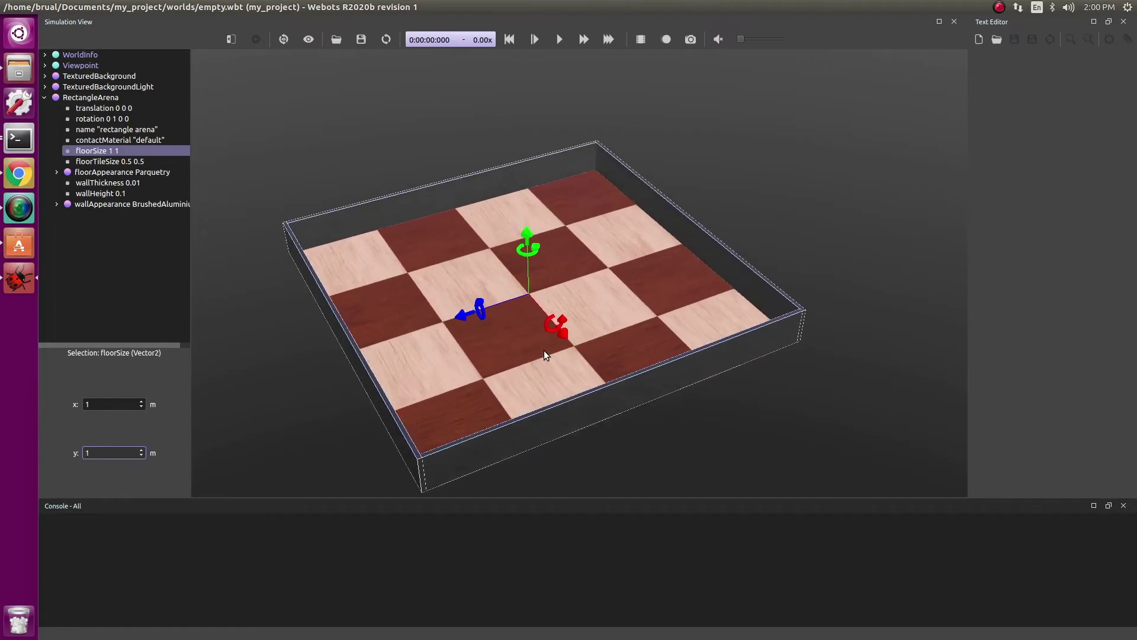
# Select RectangleArena and insert a Solid base node from the Add node dialog.
pyautogui.click(46, 98)
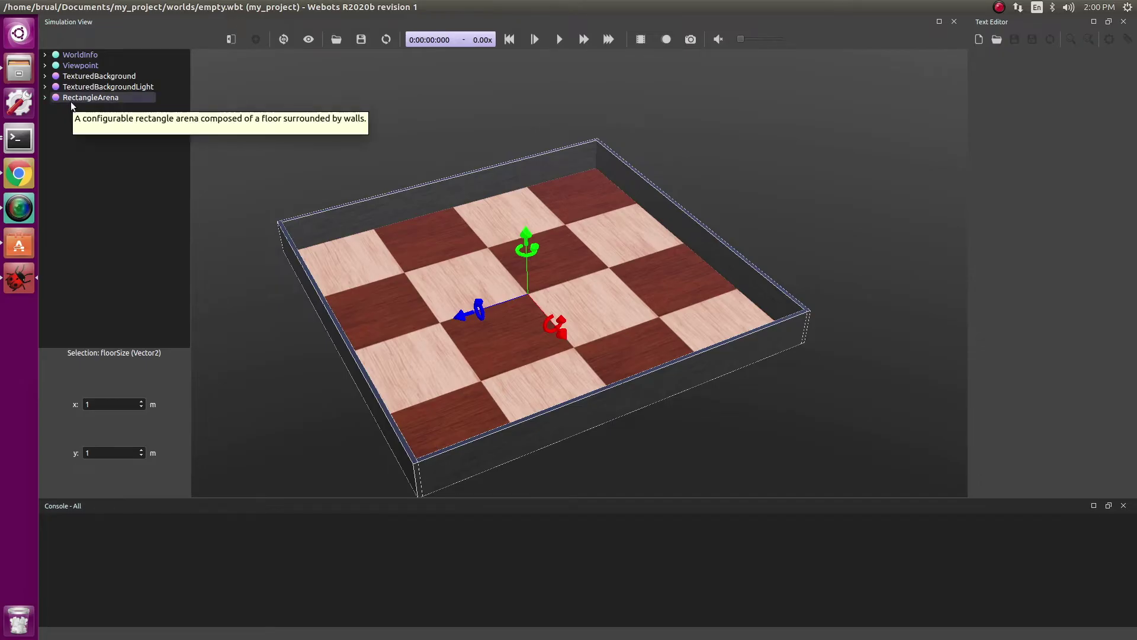
pyautogui.click(75, 100)
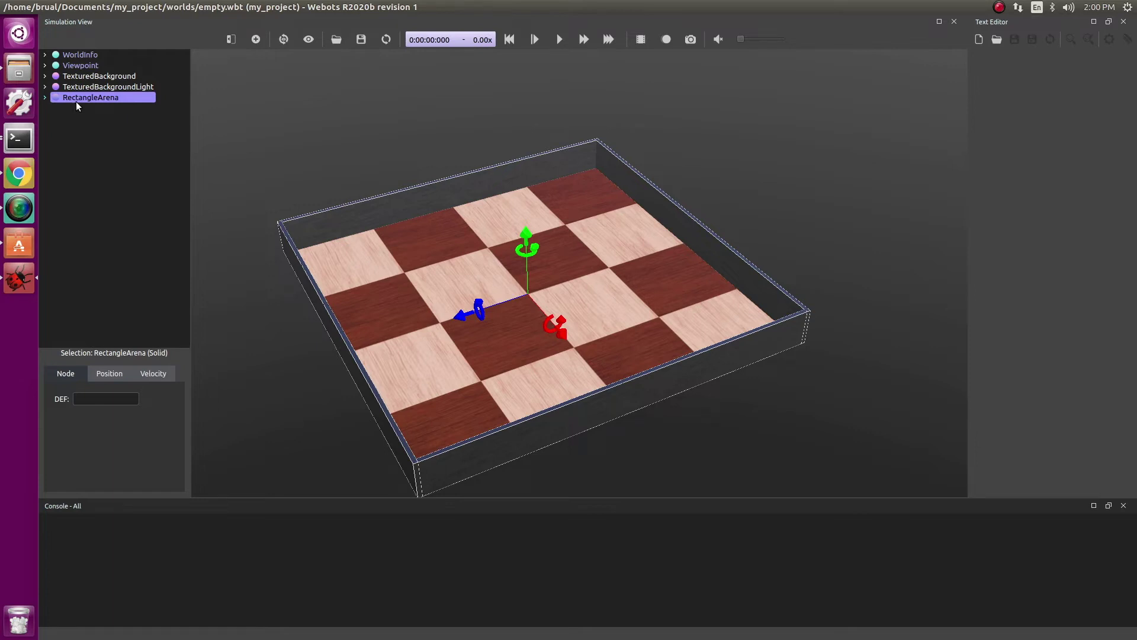
pyautogui.click(262, 39)
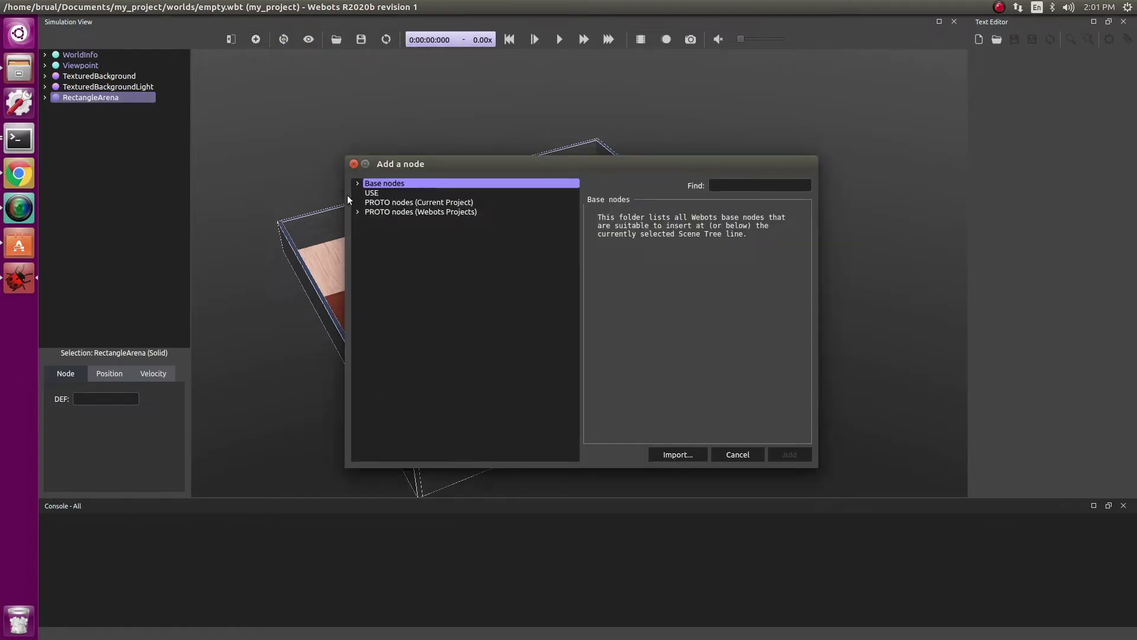
pyautogui.click(363, 212)
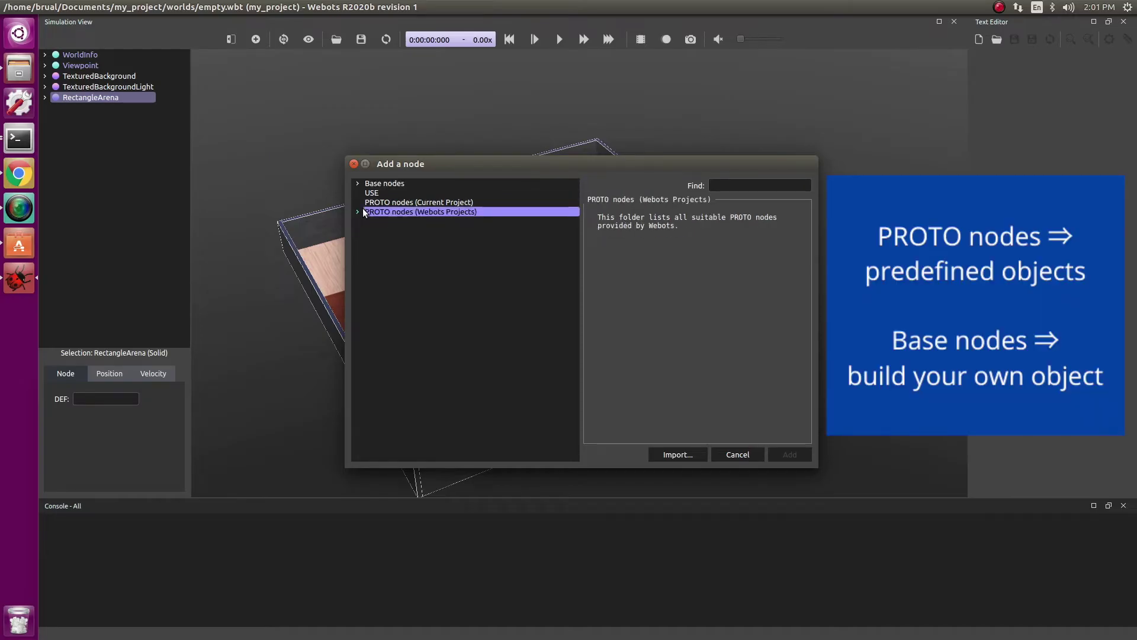
pyautogui.click(359, 183)
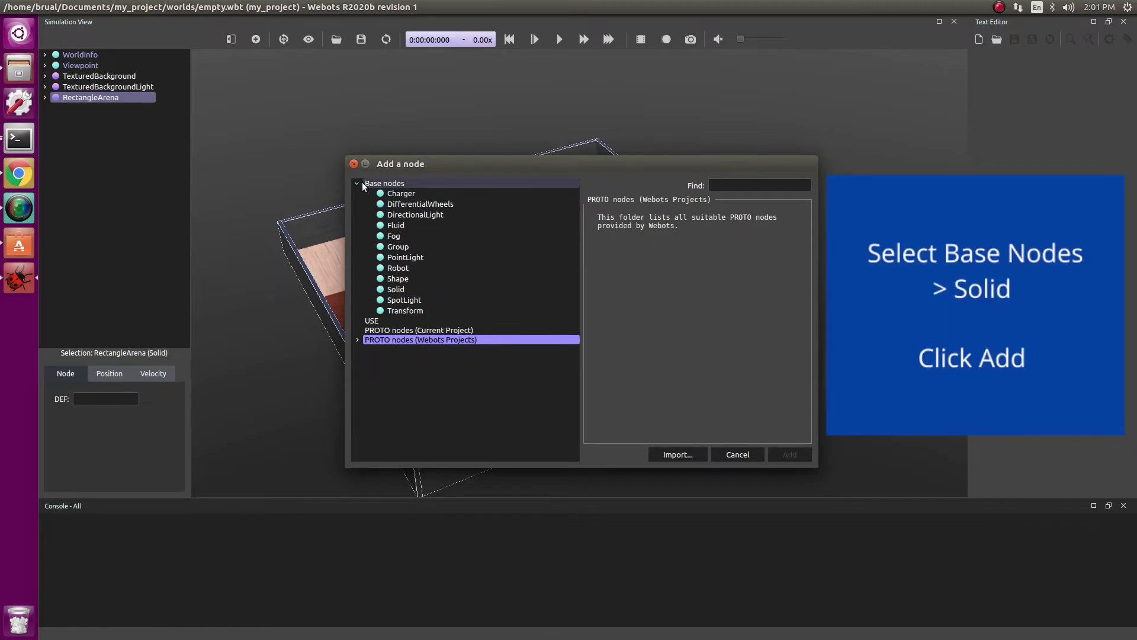
pyautogui.doubleClick(395, 290)
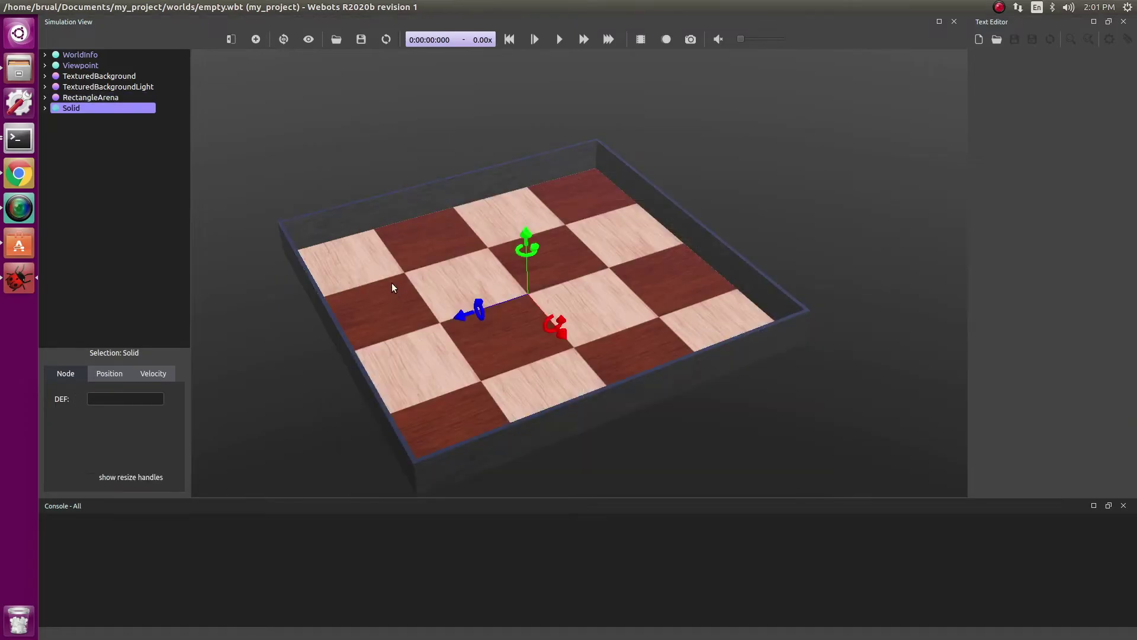
# Add a Shape base node to the Solid's children and select its empty geometry field.
pyautogui.click(45, 108)
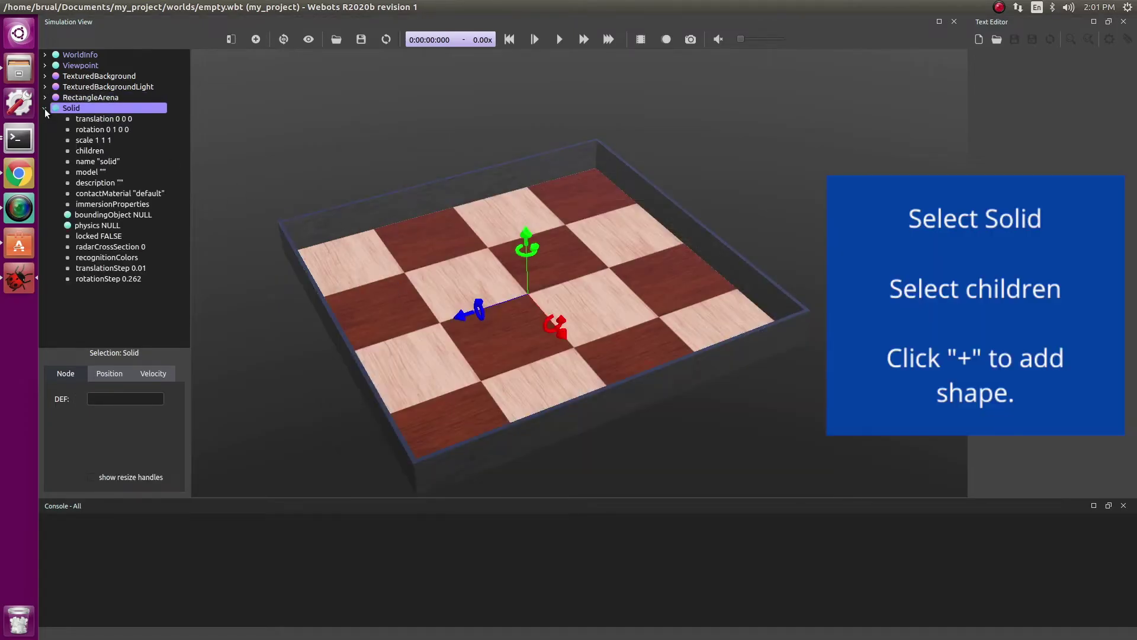
pyautogui.click(113, 152)
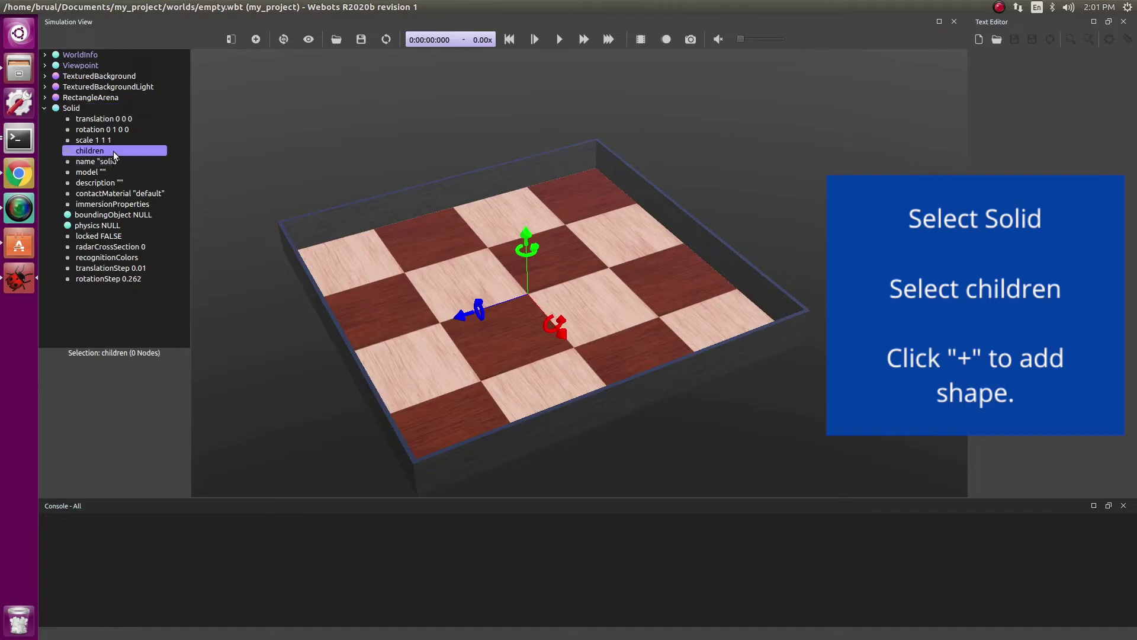
pyautogui.click(255, 40)
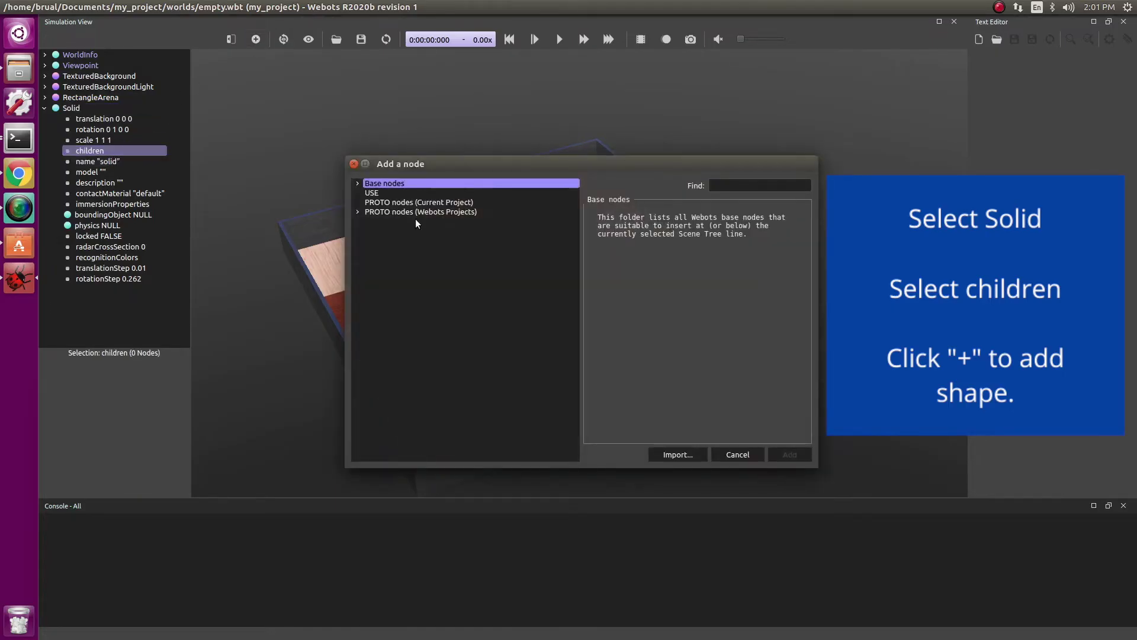
pyautogui.click(358, 183)
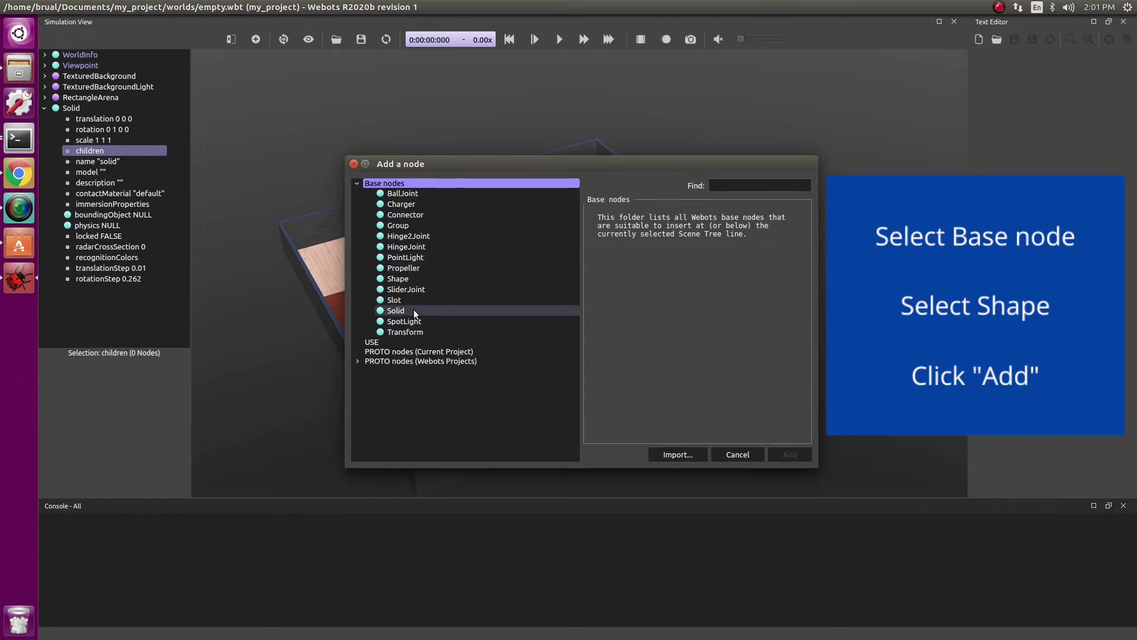
pyautogui.doubleClick(407, 277)
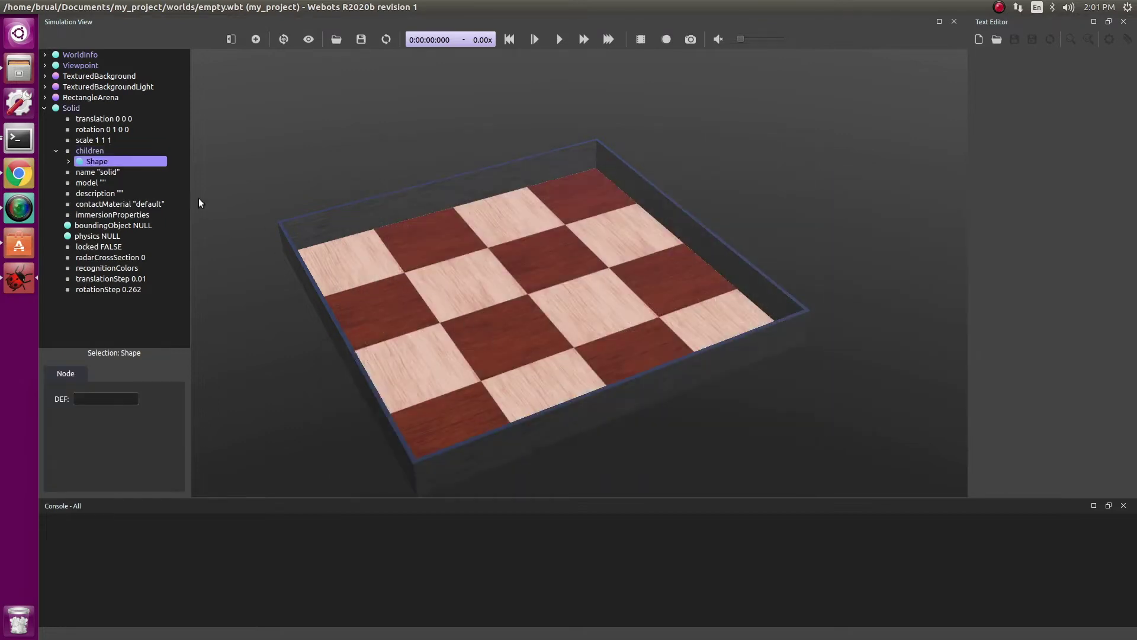
pyautogui.click(68, 161)
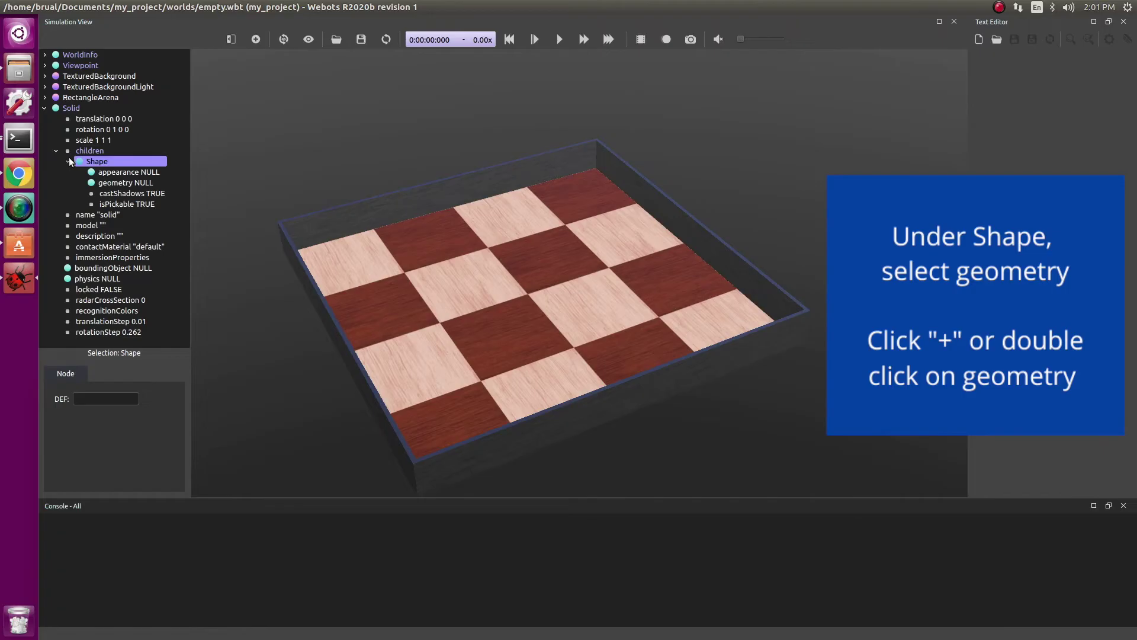
pyautogui.click(142, 184)
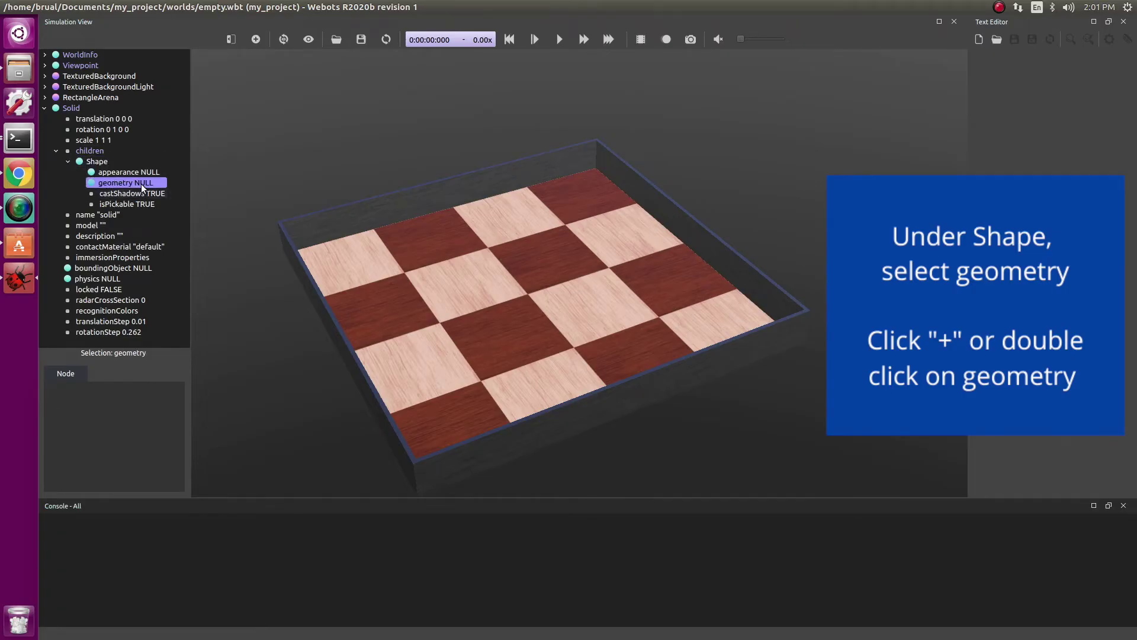
# Insert a Sphere node as the Shape's geometry.
pyautogui.doubleClick(141, 185)
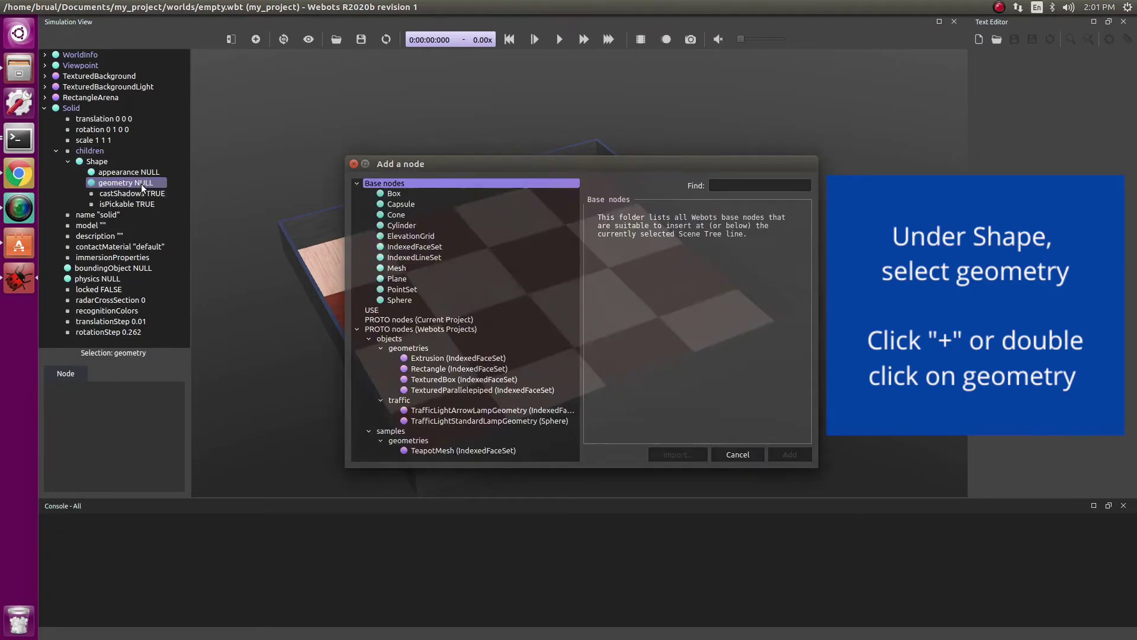
pyautogui.click(383, 203)
pyautogui.press('Up')
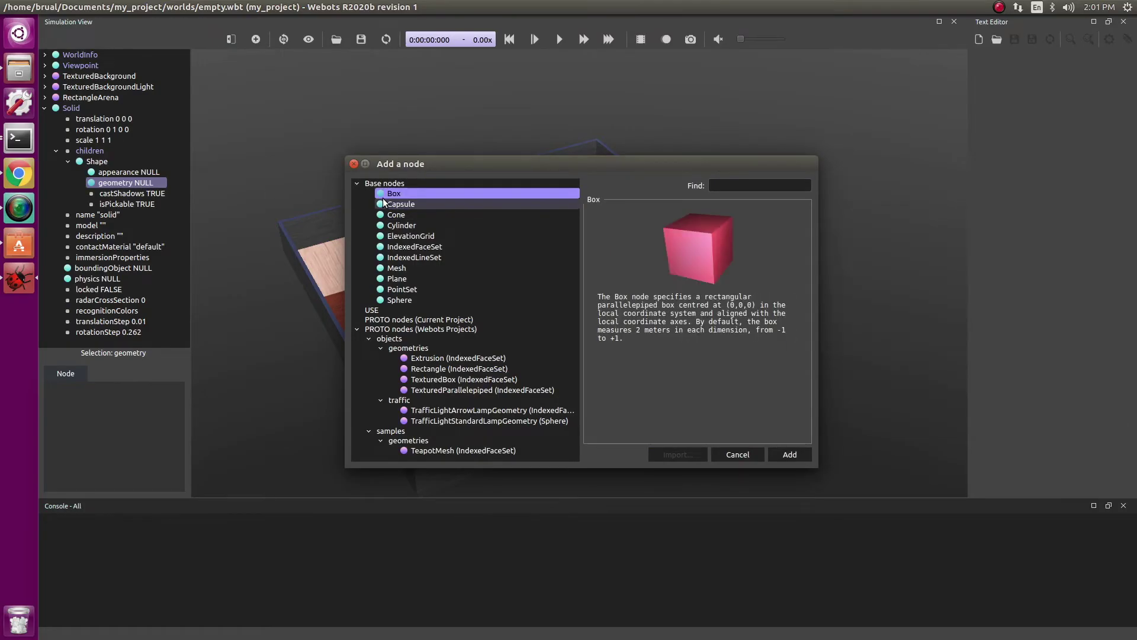
pyautogui.press('Down')
pyautogui.press('Down')
pyautogui.press('Down')
pyautogui.press('Down')
pyautogui.press('Down')
pyautogui.press('Down')
pyautogui.press('Down')
pyautogui.press('Down')
pyautogui.press('Down')
pyautogui.press('Down')
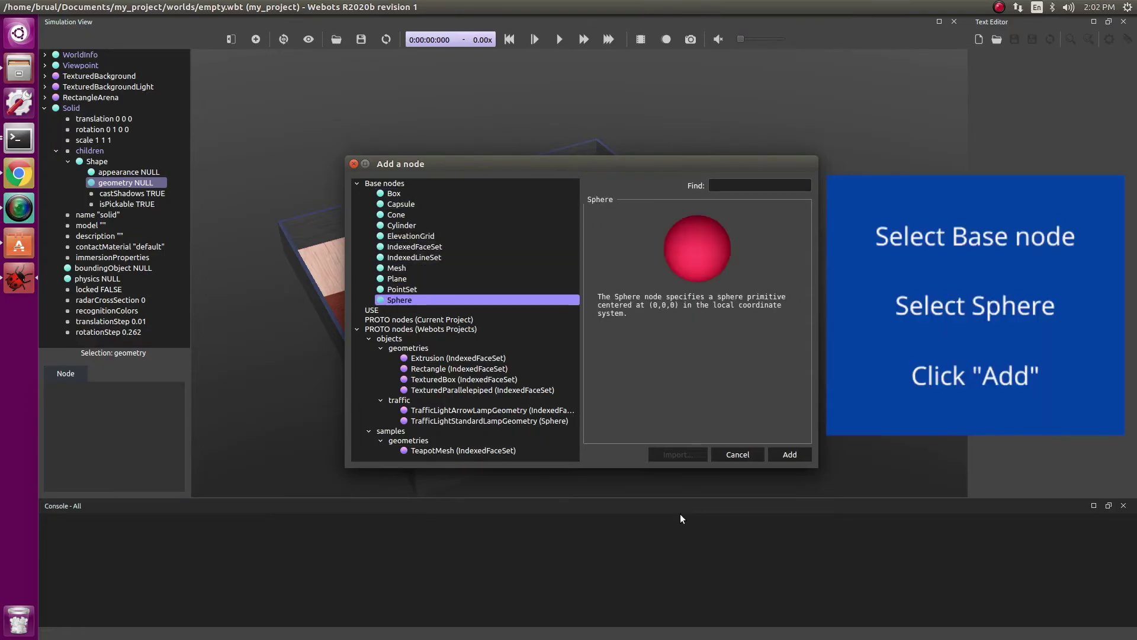
pyautogui.click(805, 453)
pyautogui.click(533, 291)
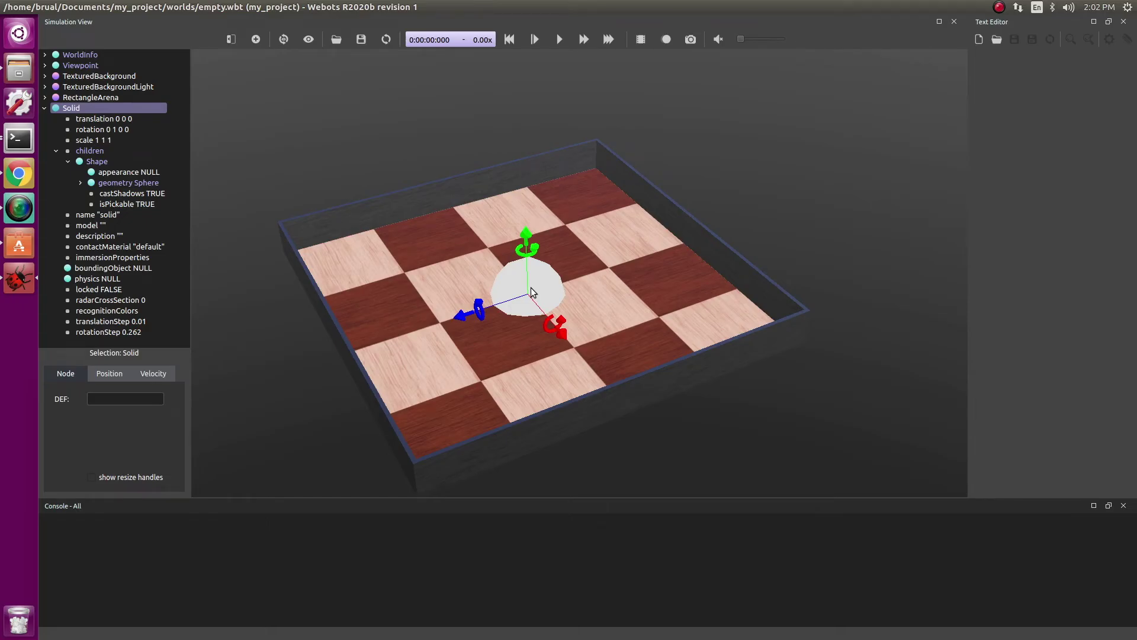
# Set the sphere's radius to 0.05.
pyautogui.click(80, 182)
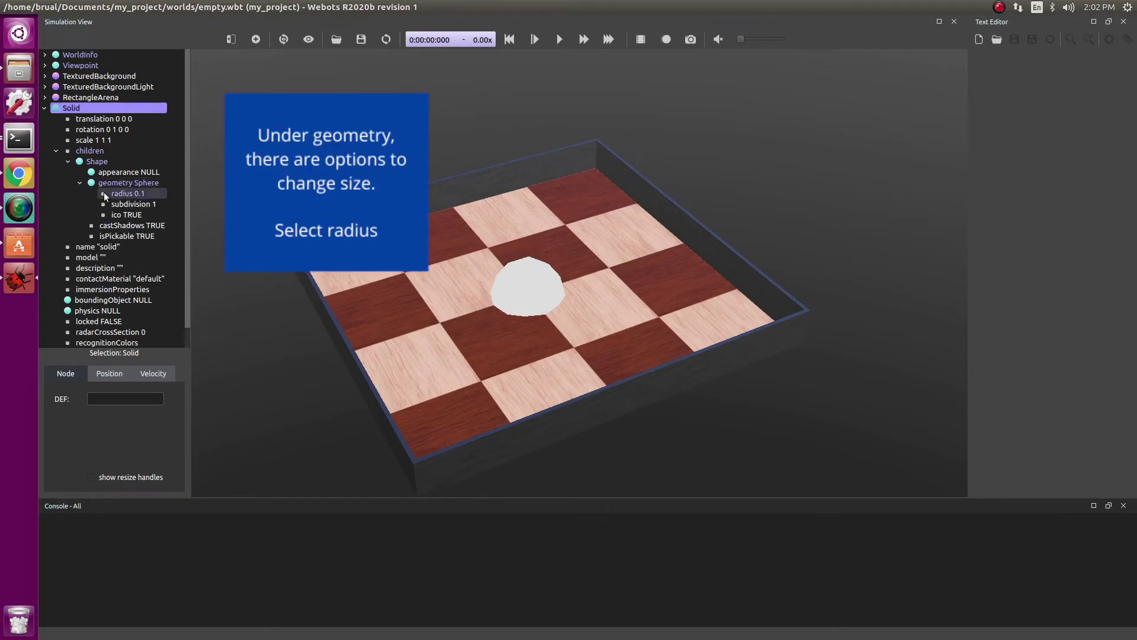
pyautogui.click(104, 193)
pyautogui.click(107, 428)
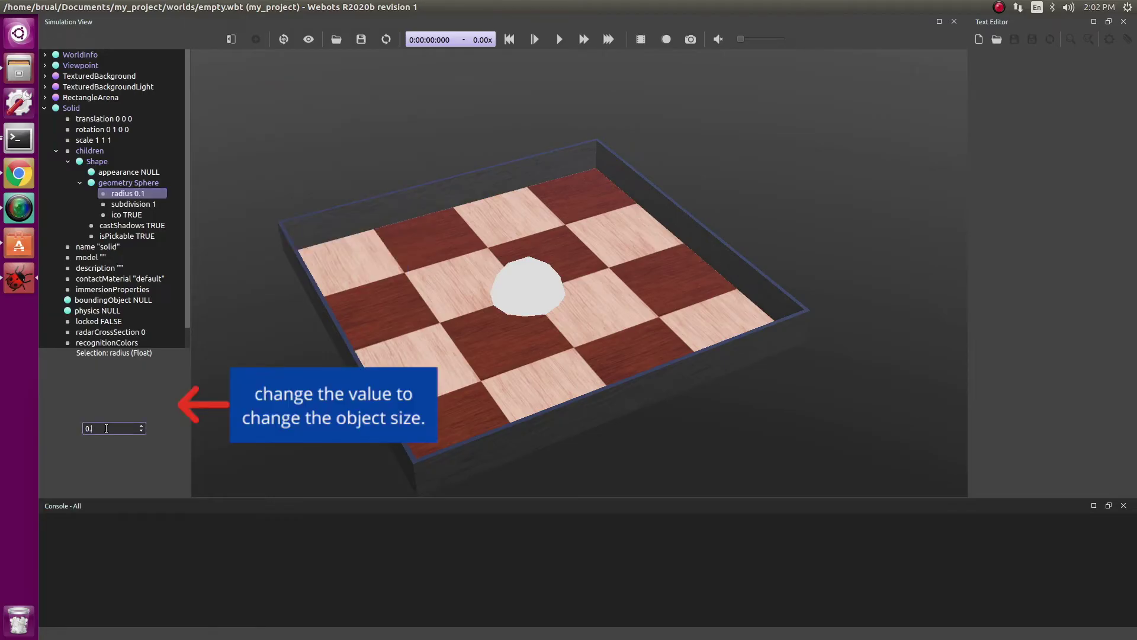
pyautogui.write('05')
pyautogui.press('Return')
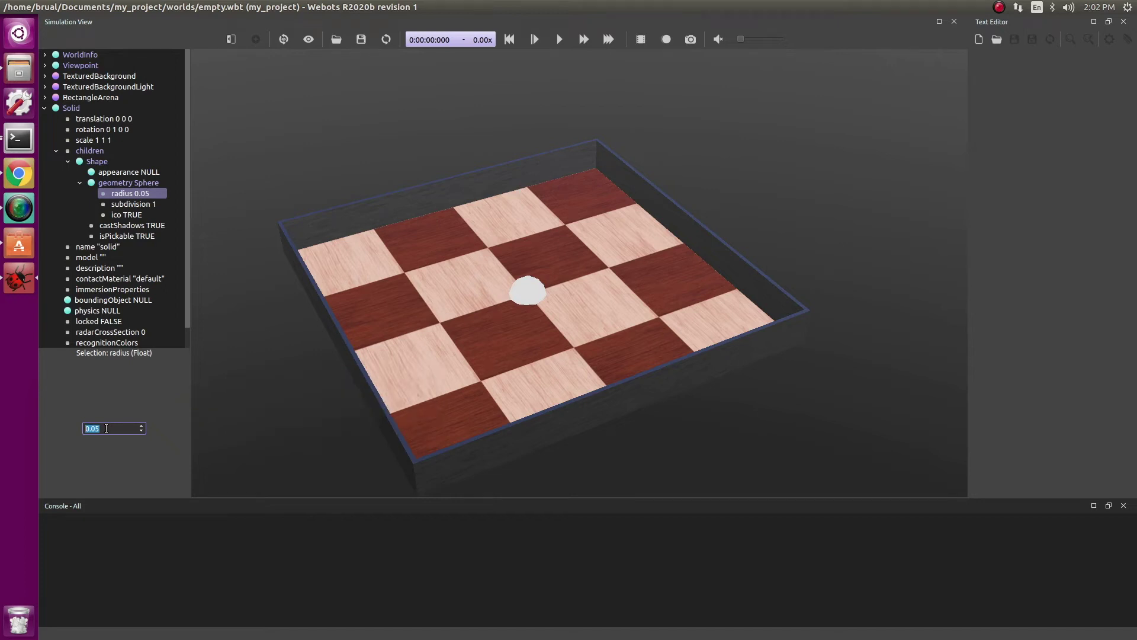
pyautogui.click(80, 183)
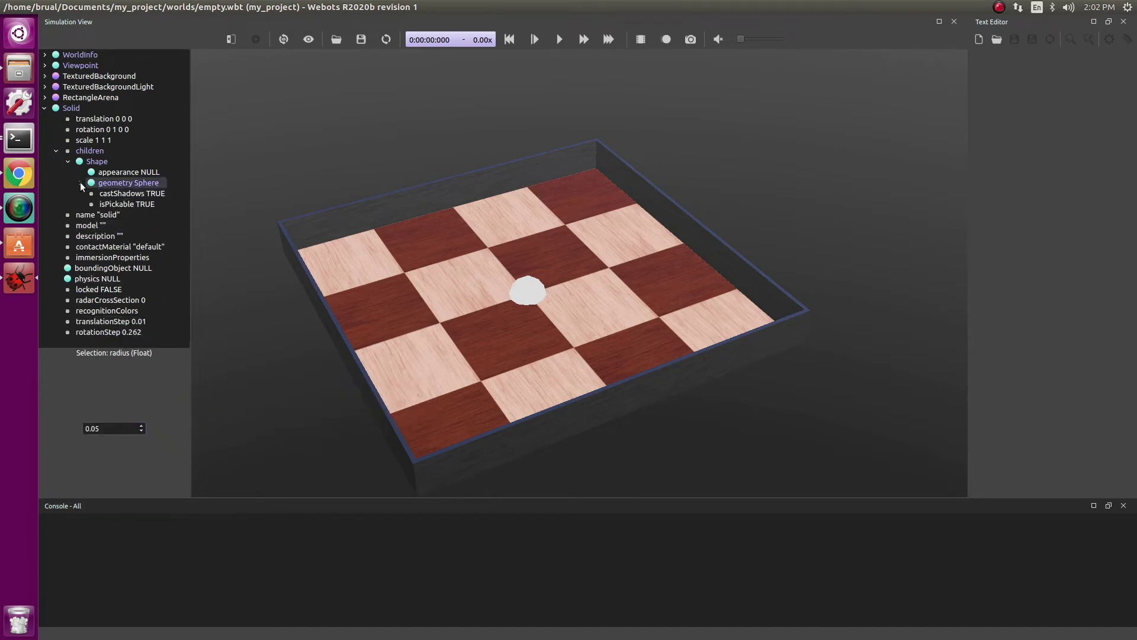
pyautogui.click(148, 172)
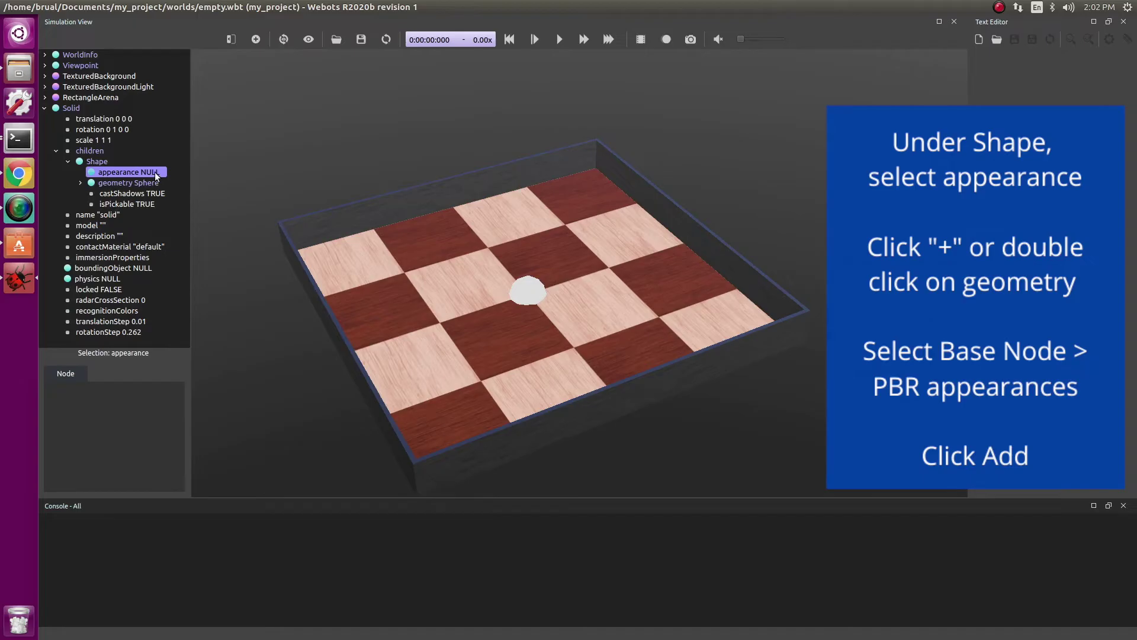
# Give the sphere's Shape a PBRAppearance material.
pyautogui.doubleClick(155, 172)
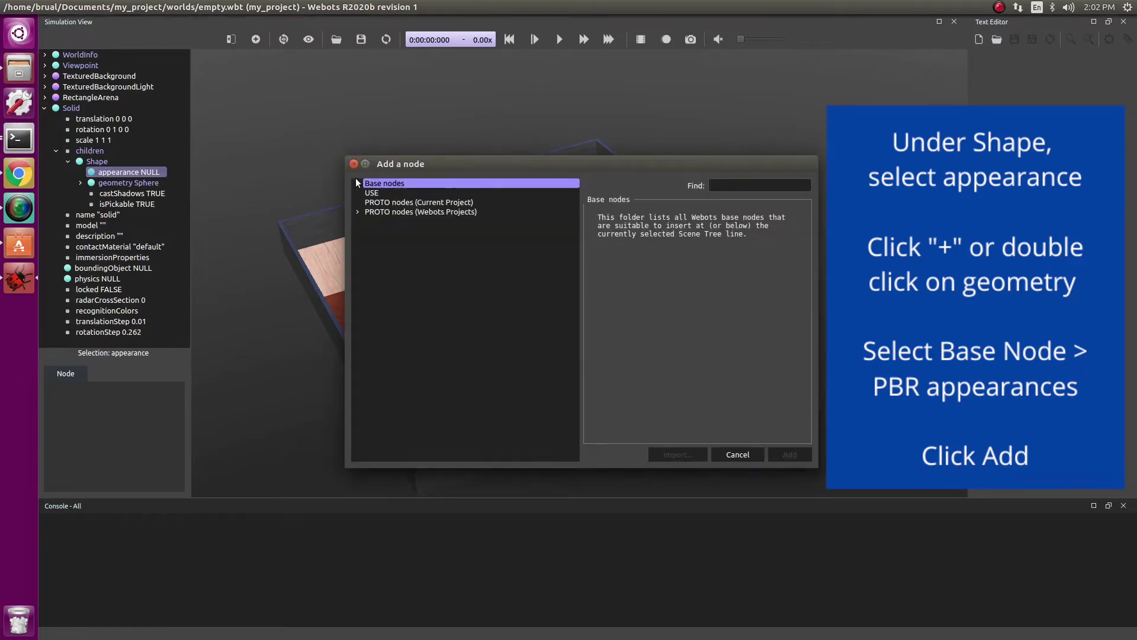
pyautogui.click(357, 181)
pyautogui.click(400, 205)
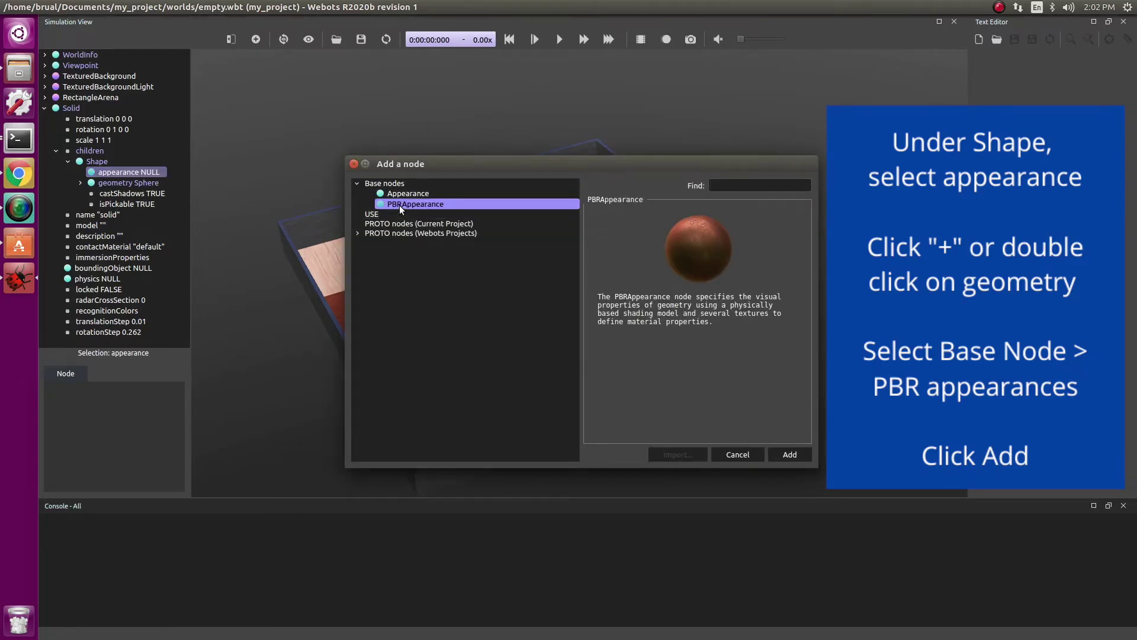
pyautogui.click(794, 455)
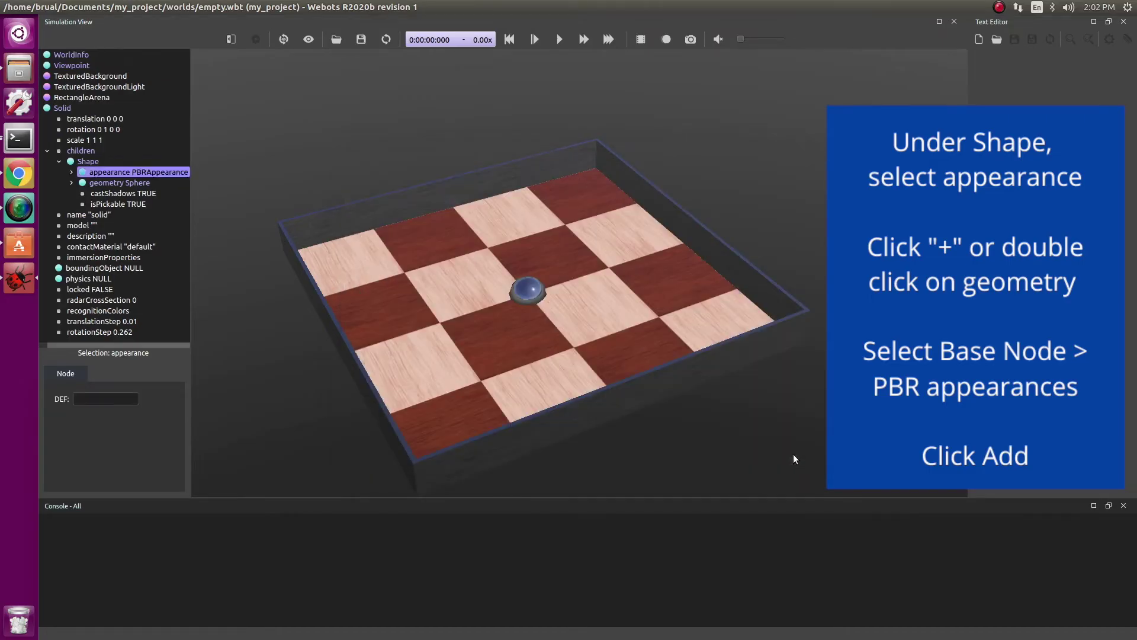
pyautogui.click(71, 172)
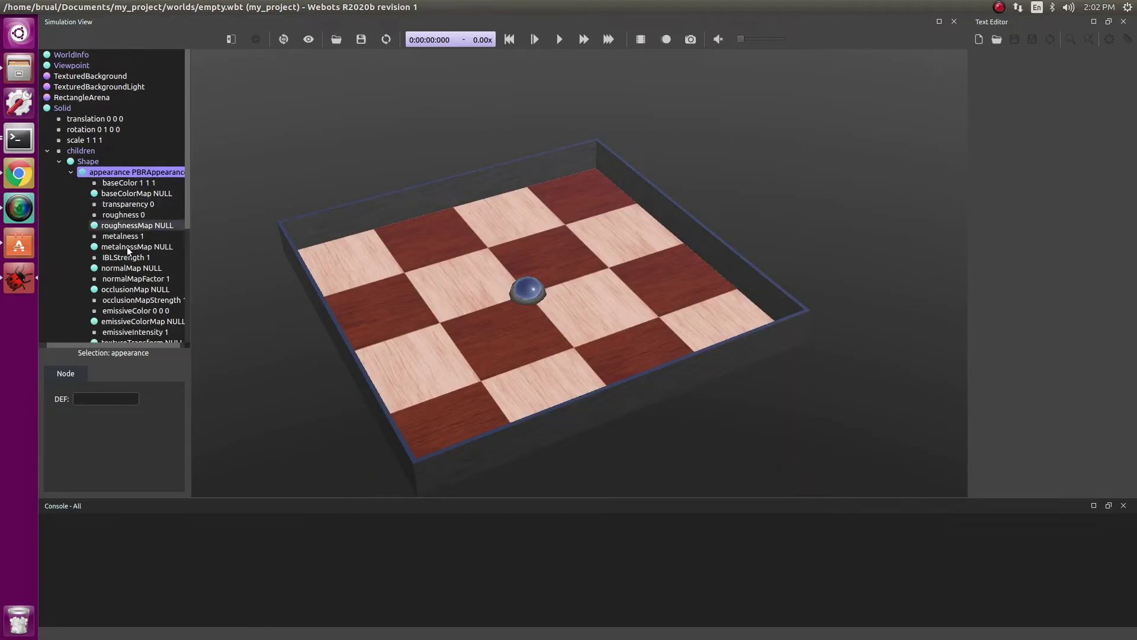
# Set the PBRAppearance base colour to red, 1 0 0.
pyautogui.click(129, 182)
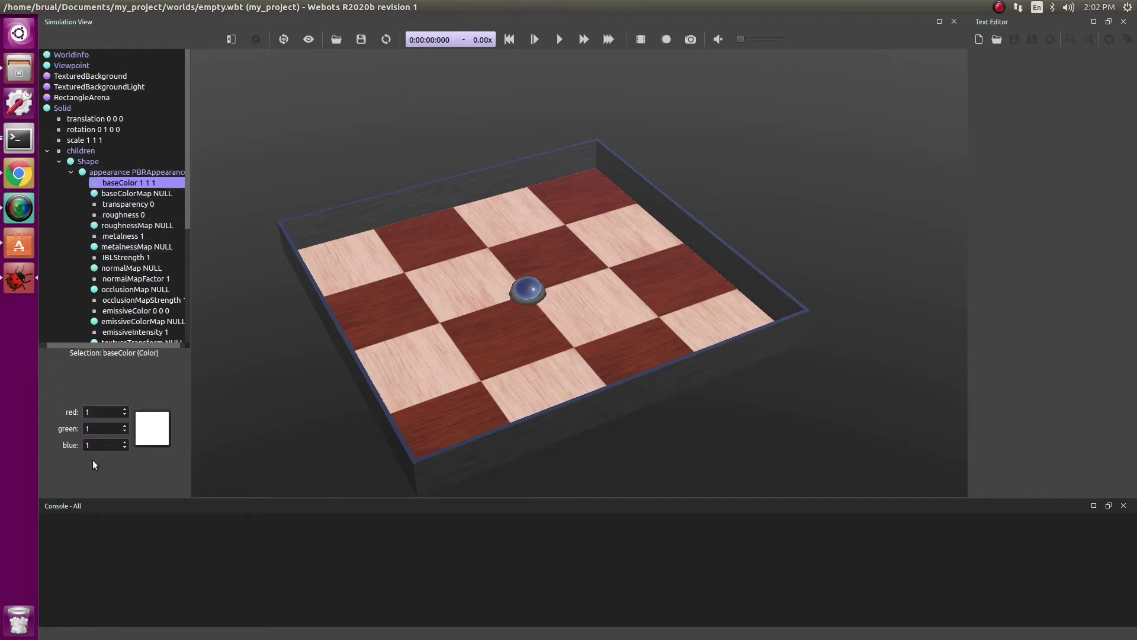
pyautogui.doubleClick(95, 427)
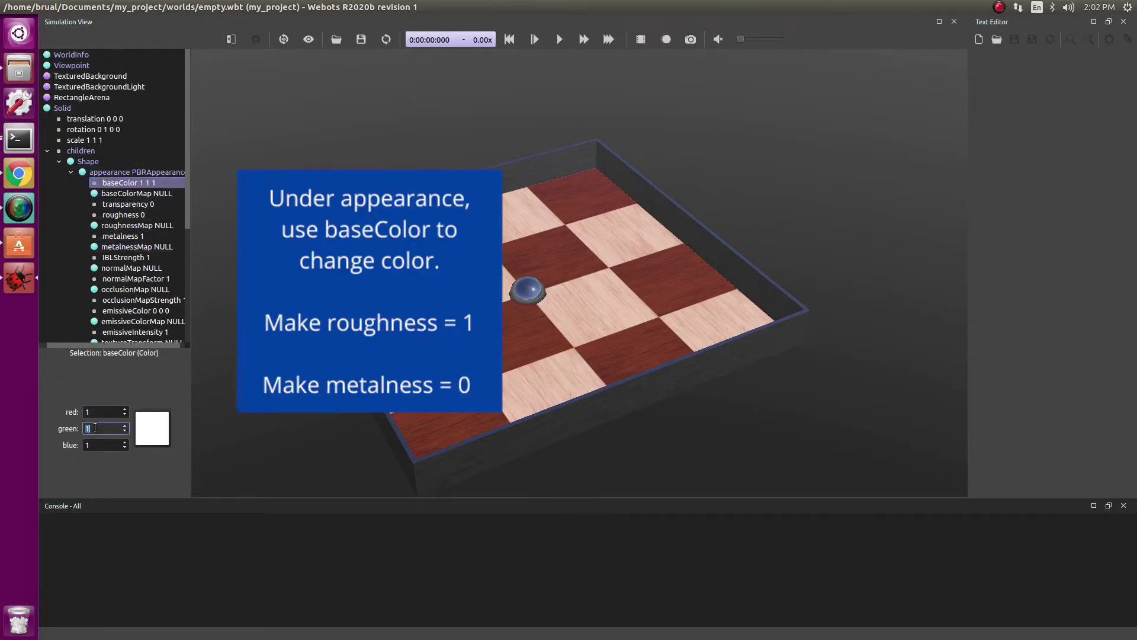
pyautogui.write('0')
pyautogui.doubleClick(90, 445)
pyautogui.write('0')
pyautogui.press('Return')
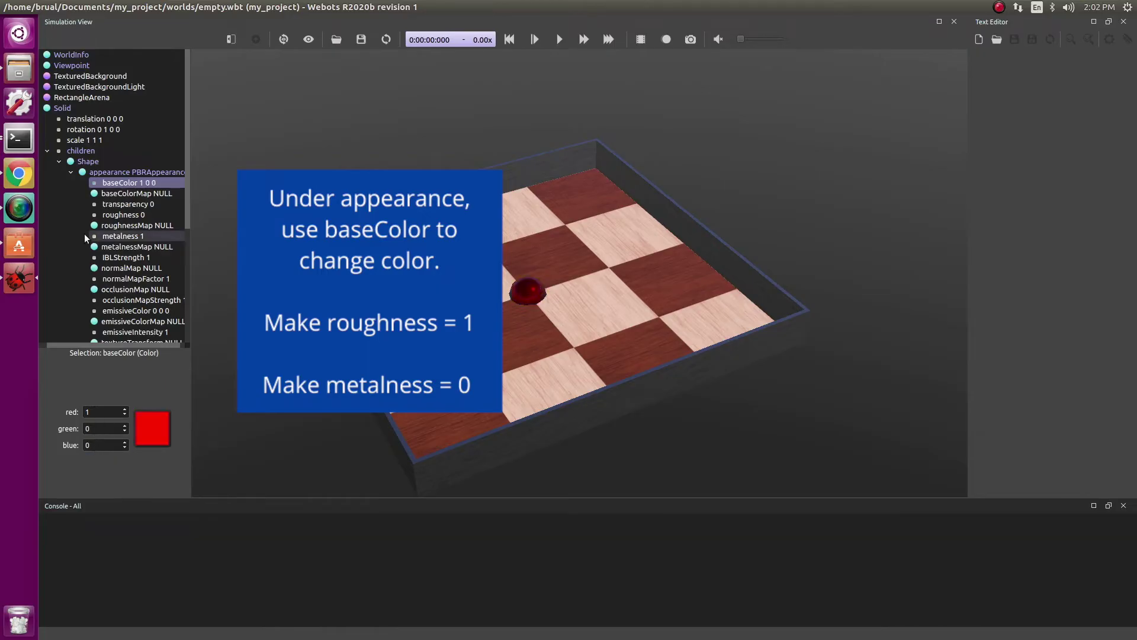
# Set the material's roughness to 1 and metalness to 0.
pyautogui.click(107, 215)
pyautogui.write('1')
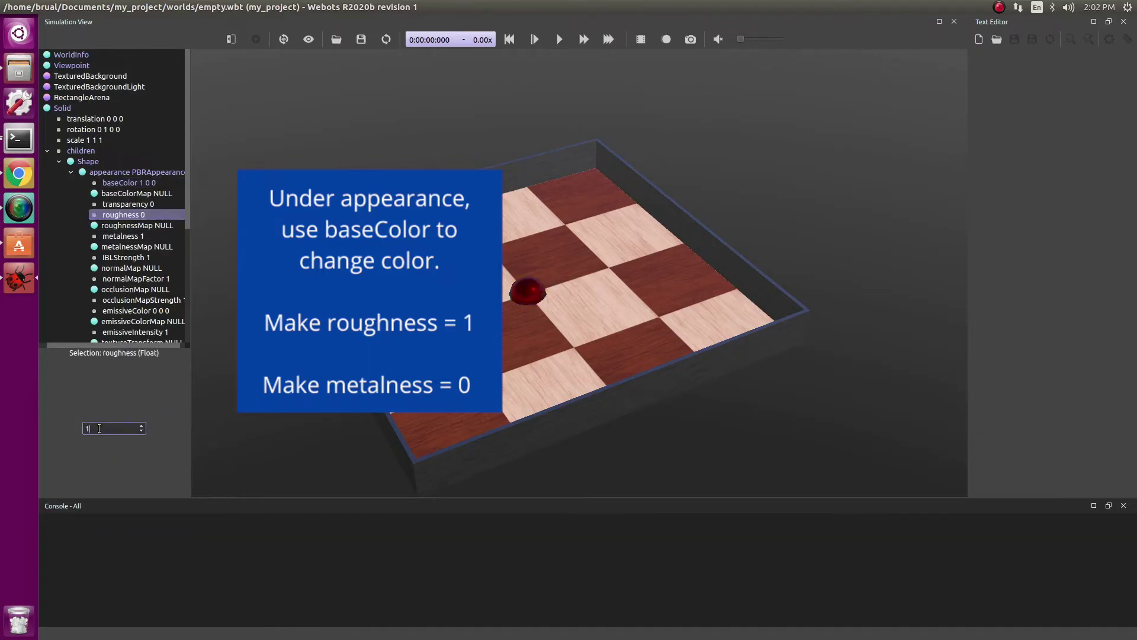
pyautogui.press('Return')
pyautogui.click(121, 235)
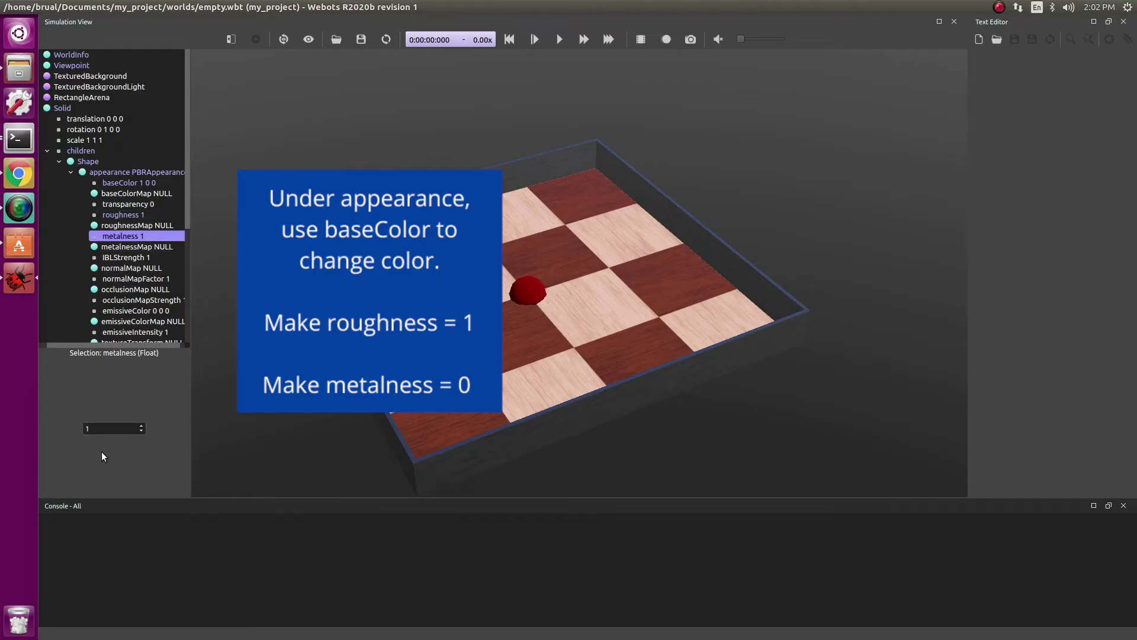
pyautogui.click(98, 426)
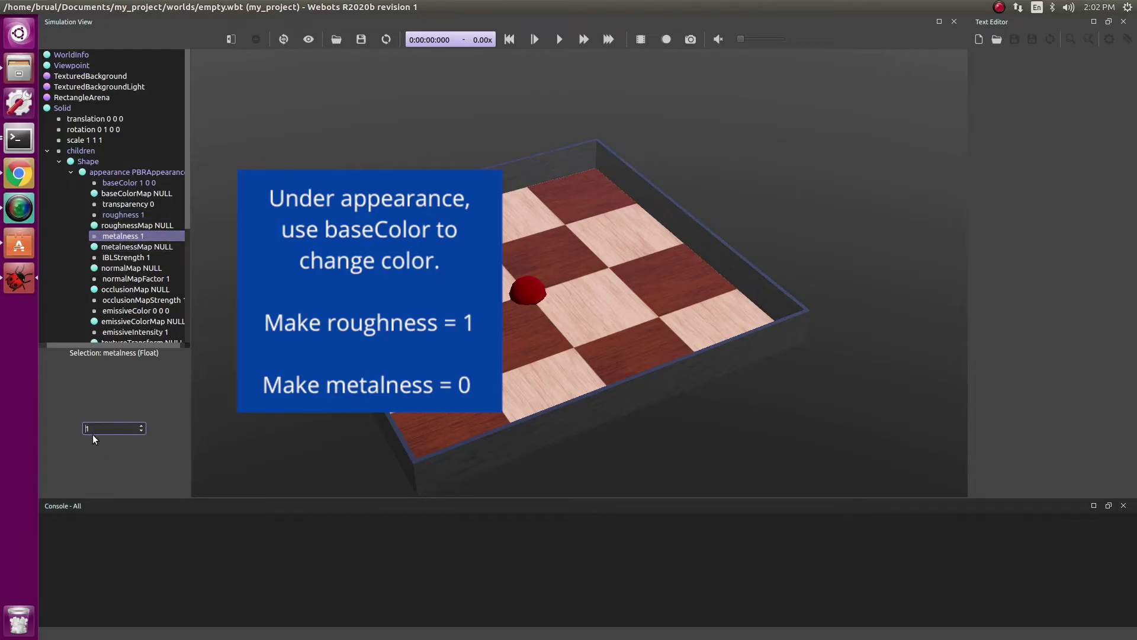
pyautogui.press('Return')
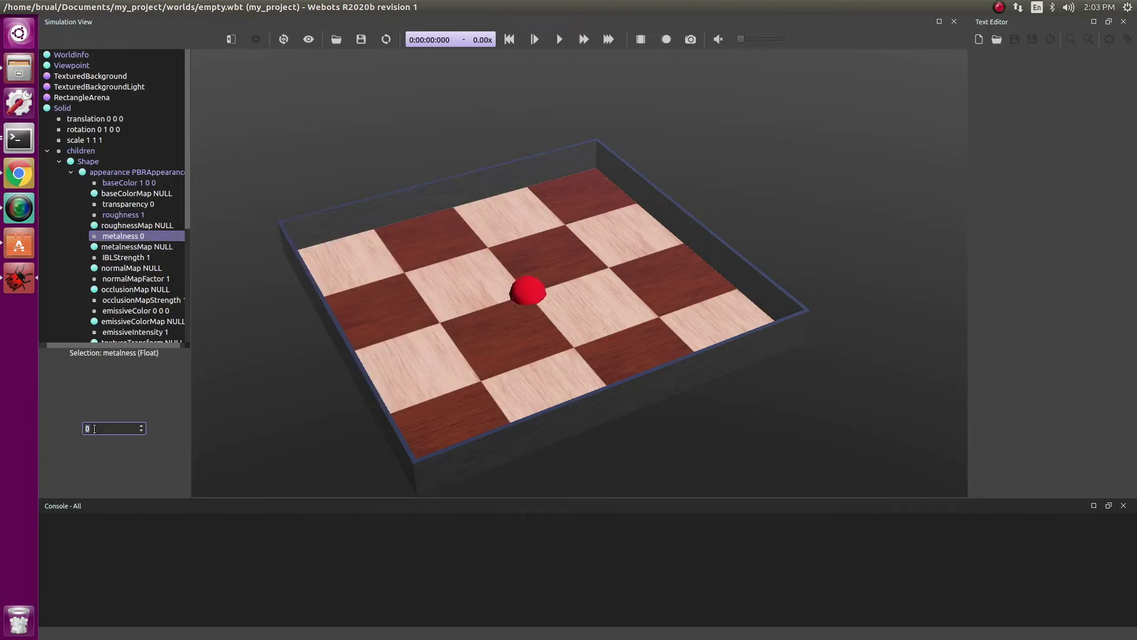
pyautogui.scroll(-1, 137, 249)
# Collapse the appearance and Shape fields and name the Shape node DEF Ball.
pyautogui.click(70, 139)
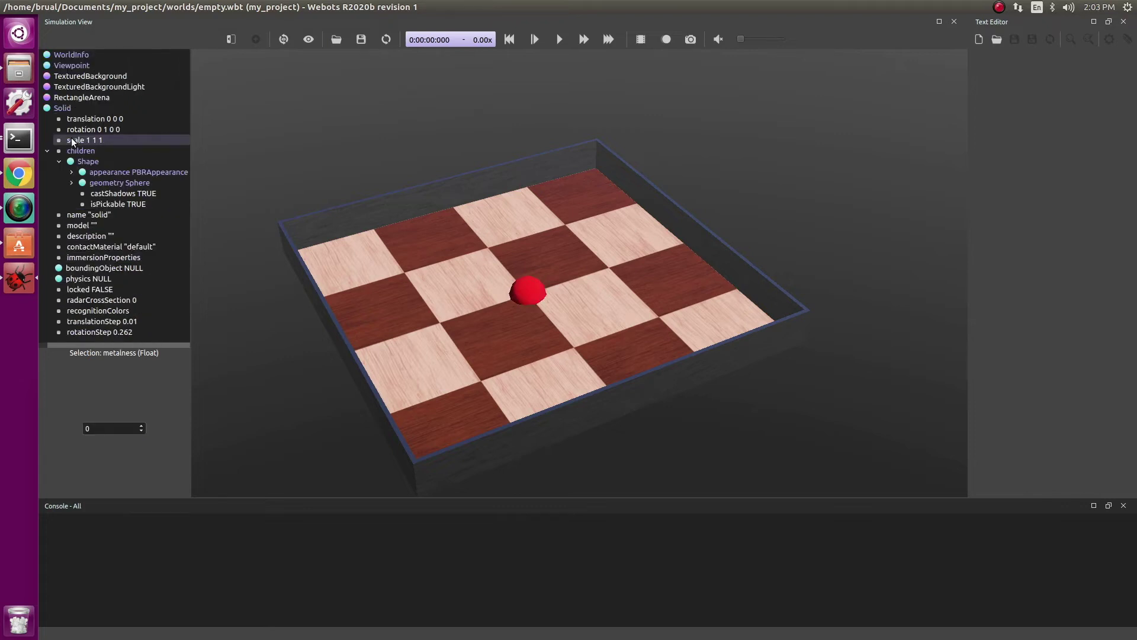
pyautogui.click(68, 161)
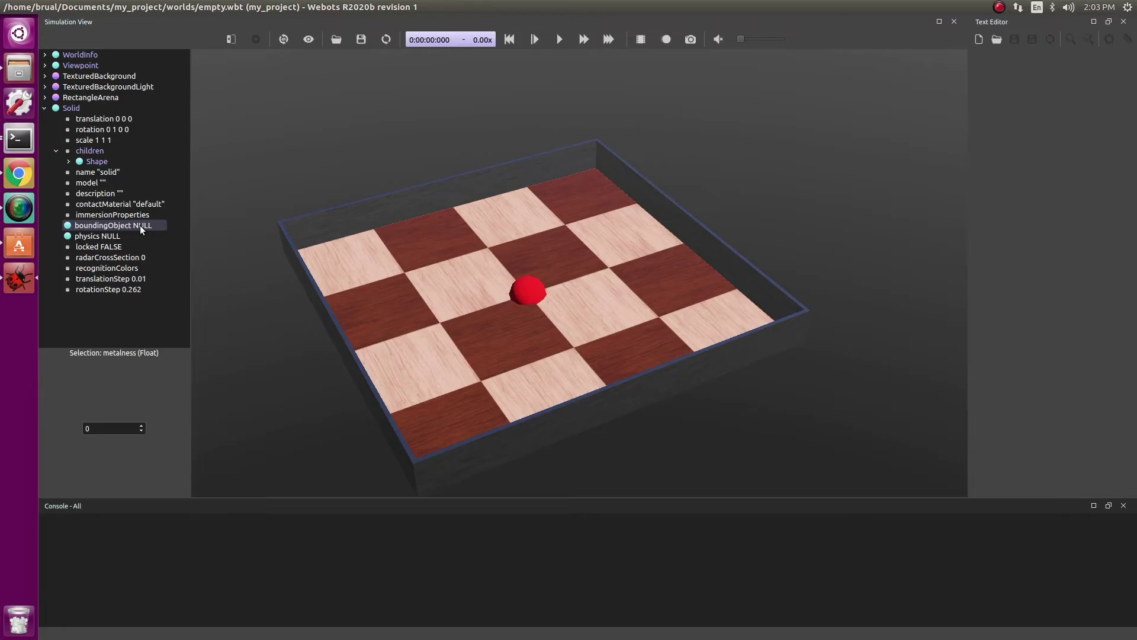
pyautogui.click(126, 159)
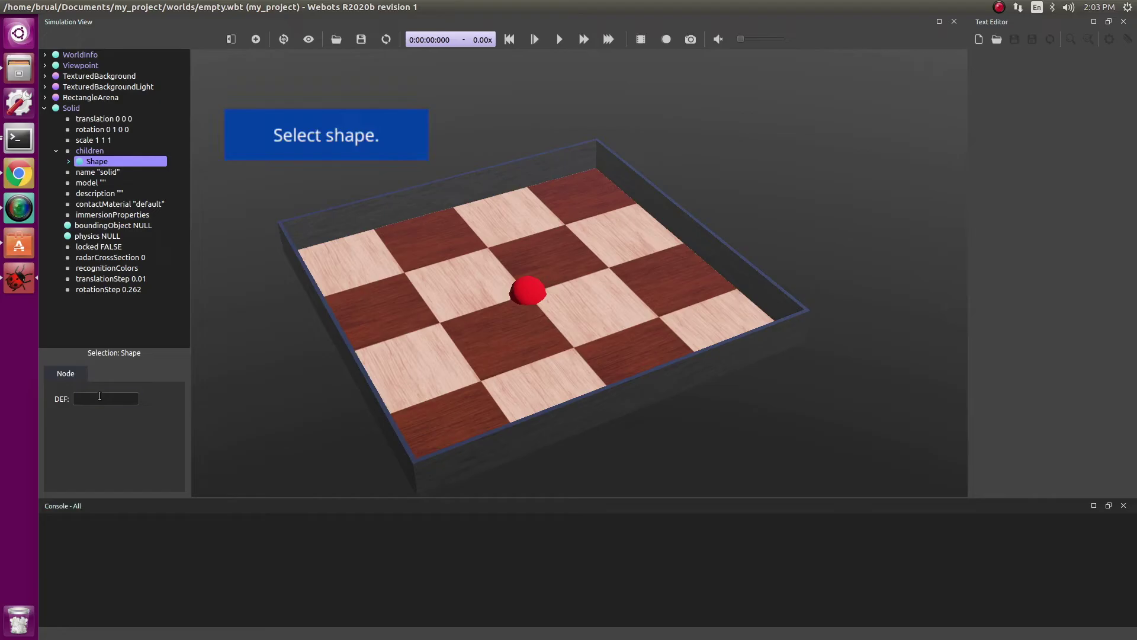
pyautogui.click(98, 396)
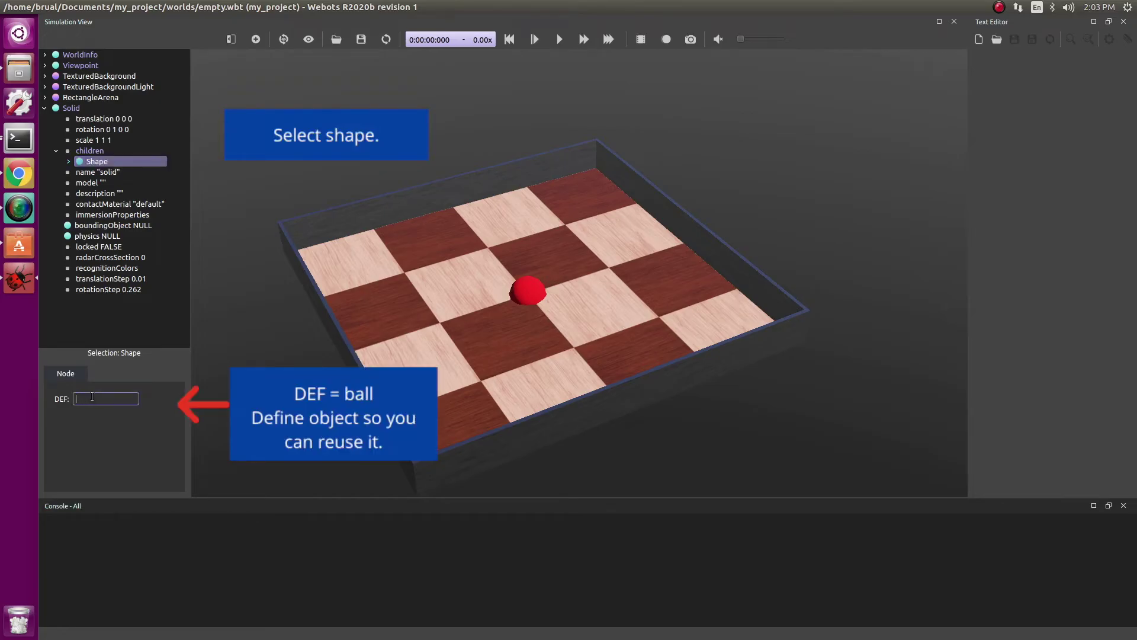
pyautogui.write('Ball')
pyautogui.press('Return')
pyautogui.click(138, 225)
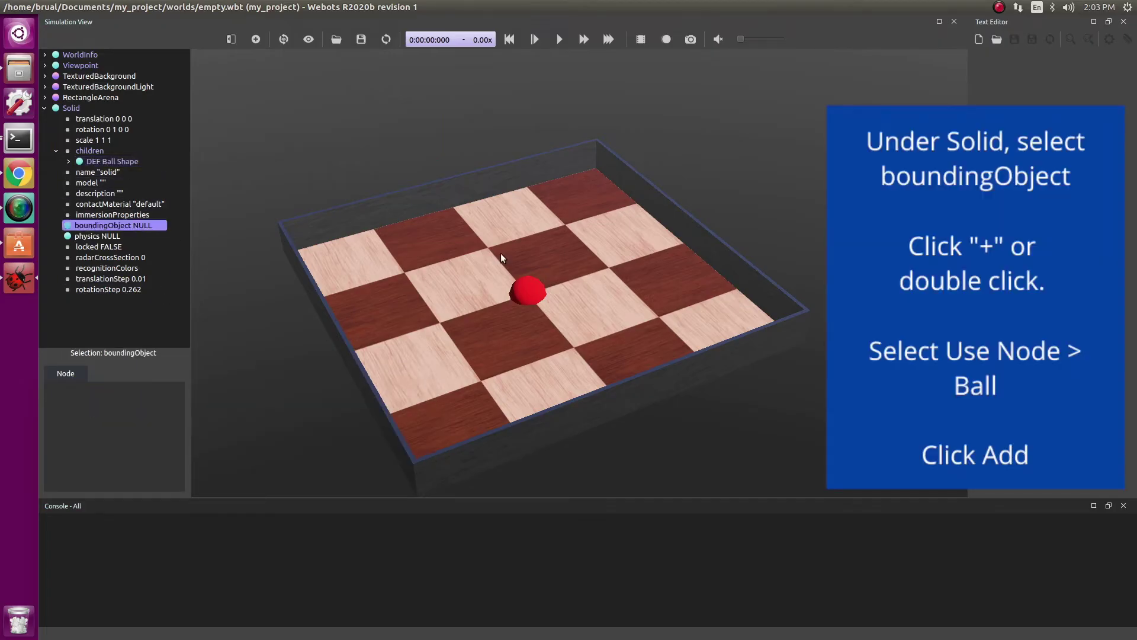
# Set the ball's boundingObject to USE Ball and add a Physics node to its physics field.
pyautogui.doubleClick(134, 224)
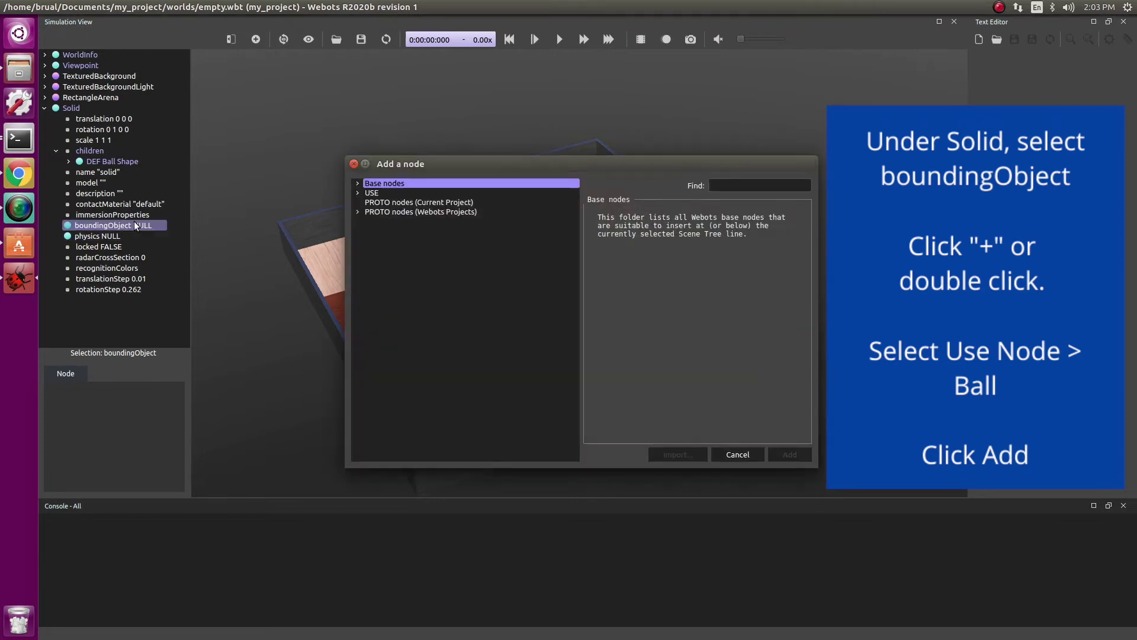
pyautogui.click(358, 193)
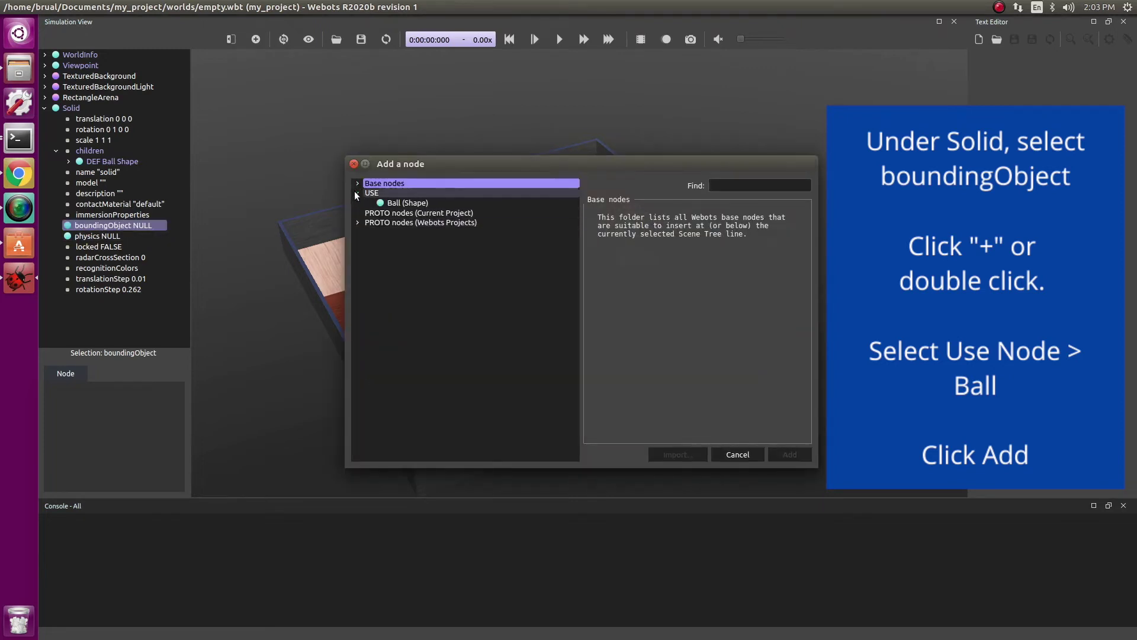
pyautogui.click(382, 203)
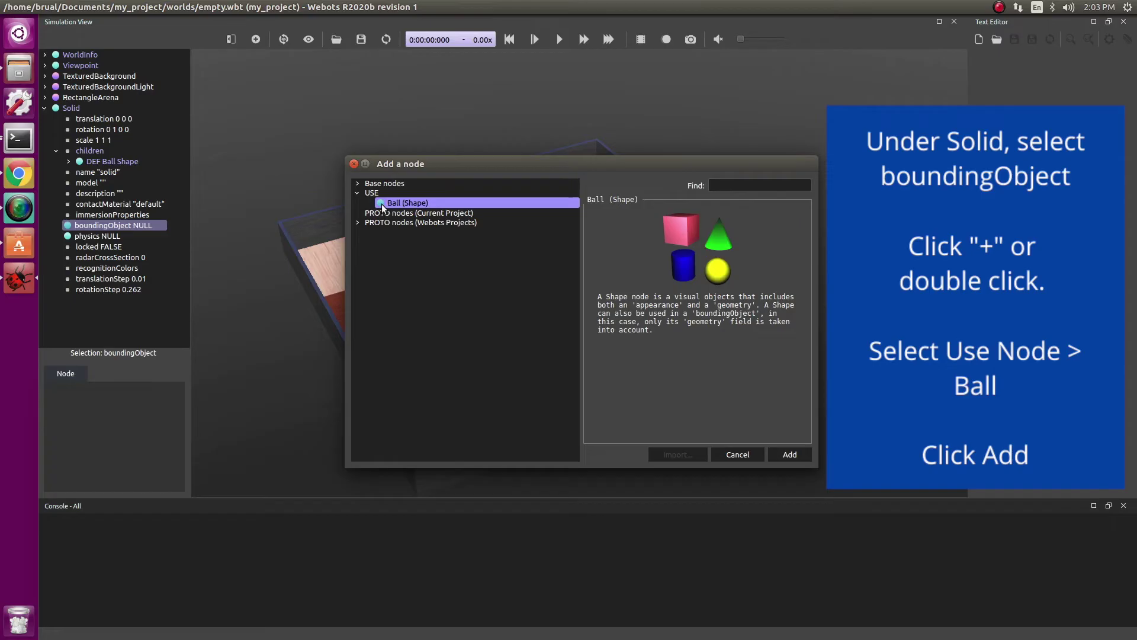
pyautogui.click(790, 454)
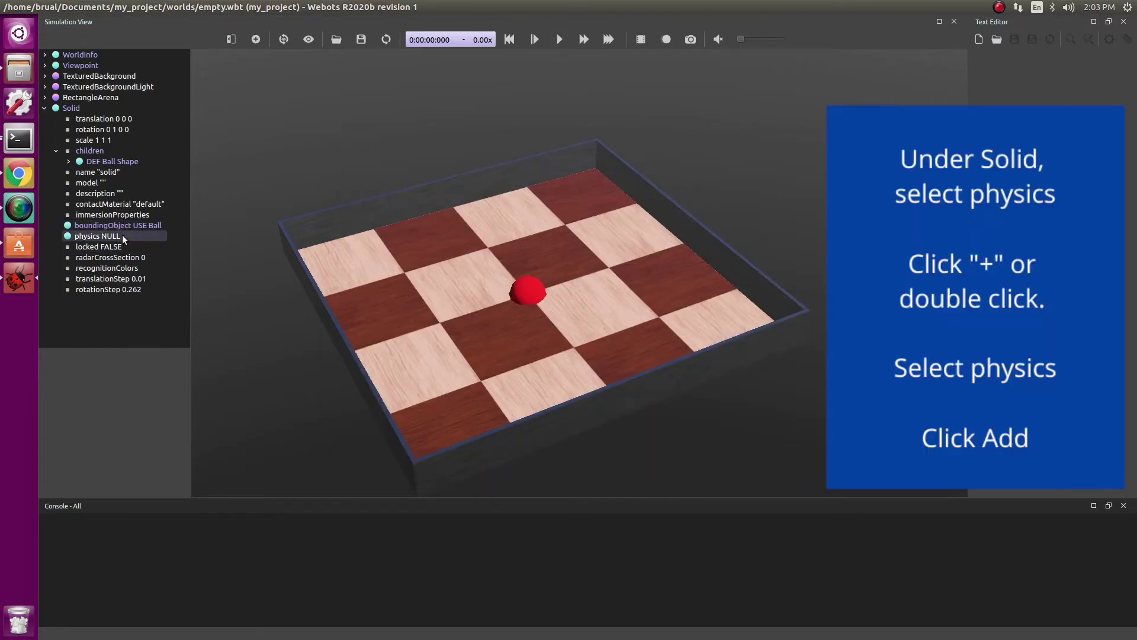
pyautogui.doubleClick(122, 235)
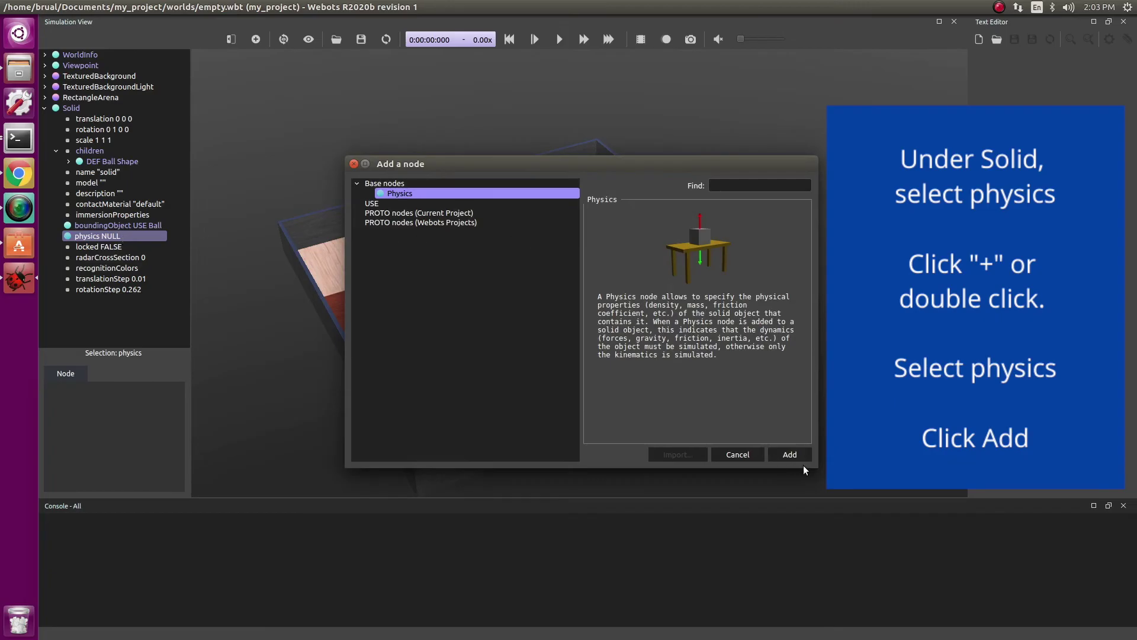
pyautogui.click(802, 453)
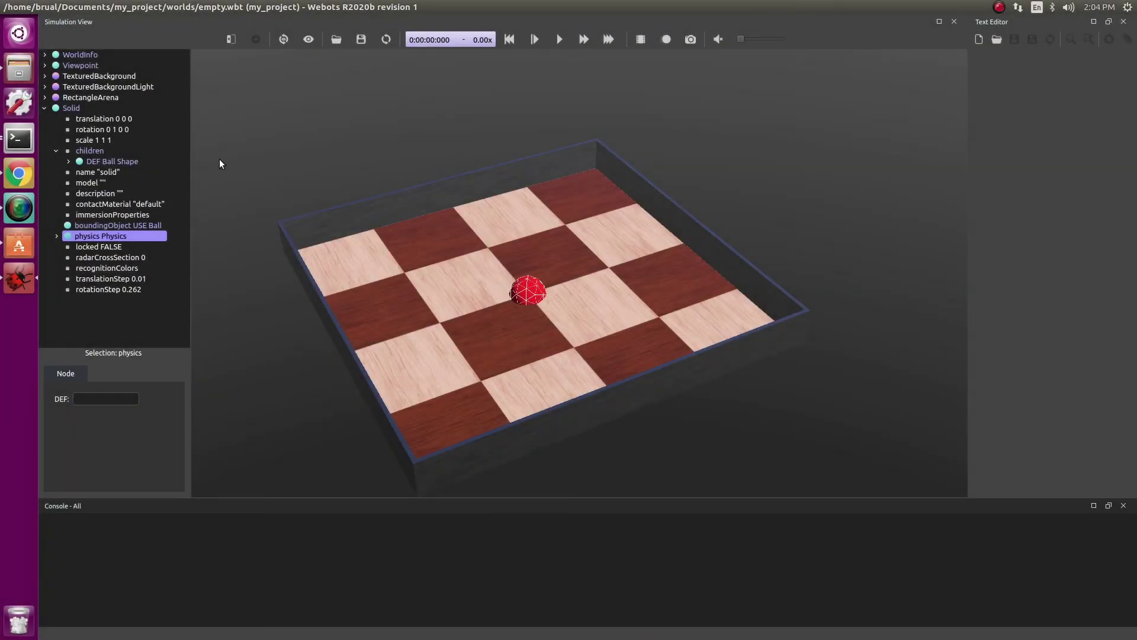
# Set the ball Solid's translation to 0 0.2 0 and save the world.
pyautogui.click(71, 119)
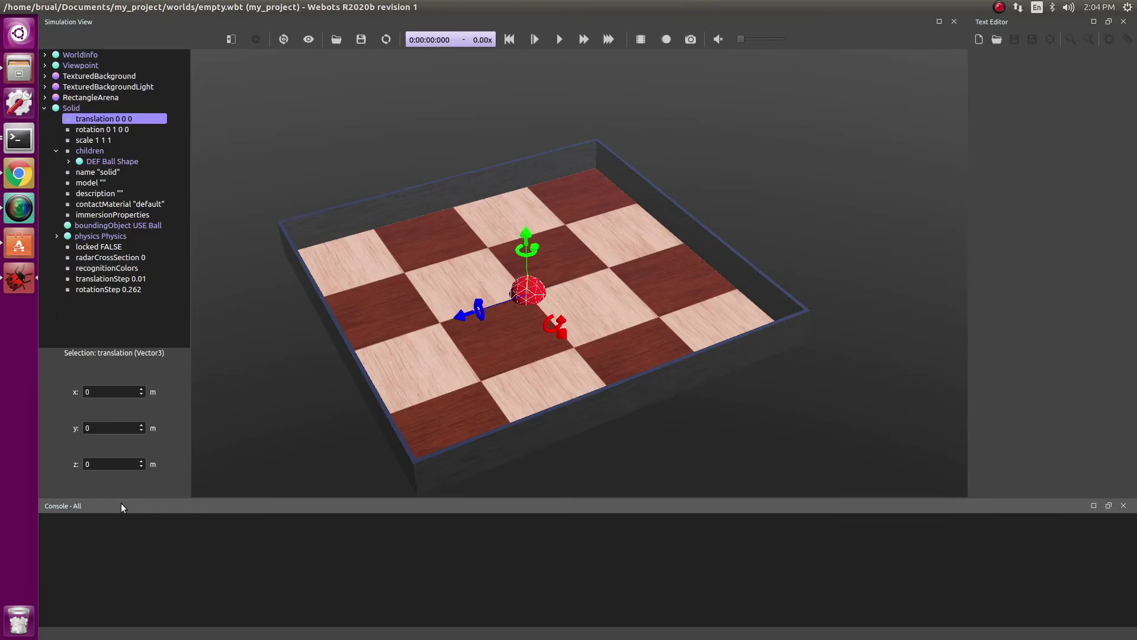
pyautogui.click(114, 428)
pyautogui.write('1')
pyautogui.press('Return')
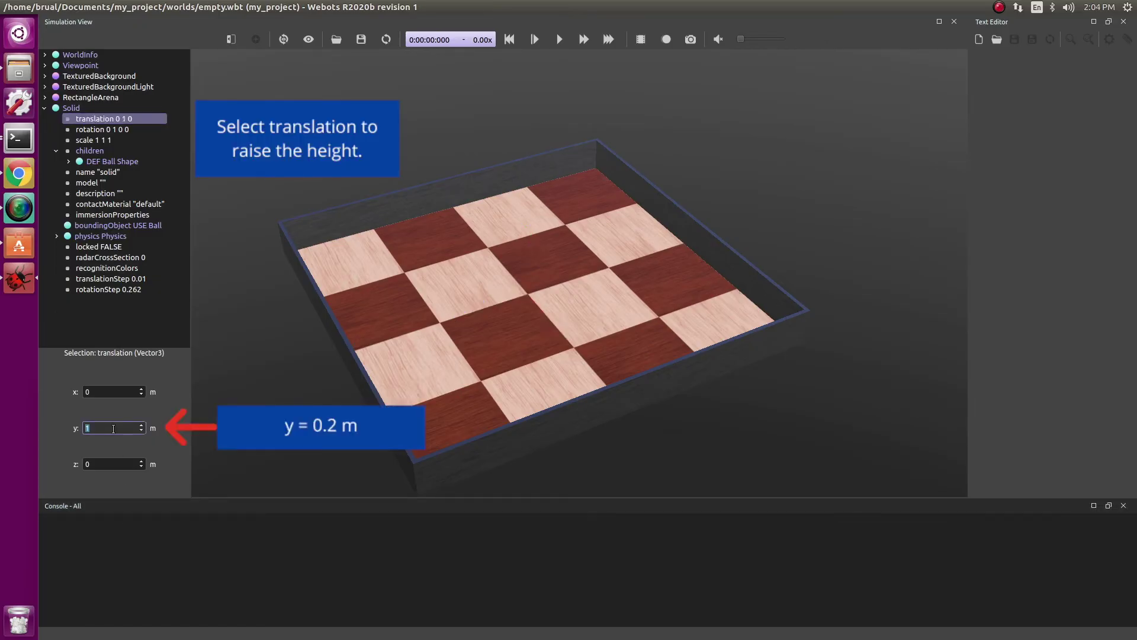
pyautogui.scroll(-5, 518, 303)
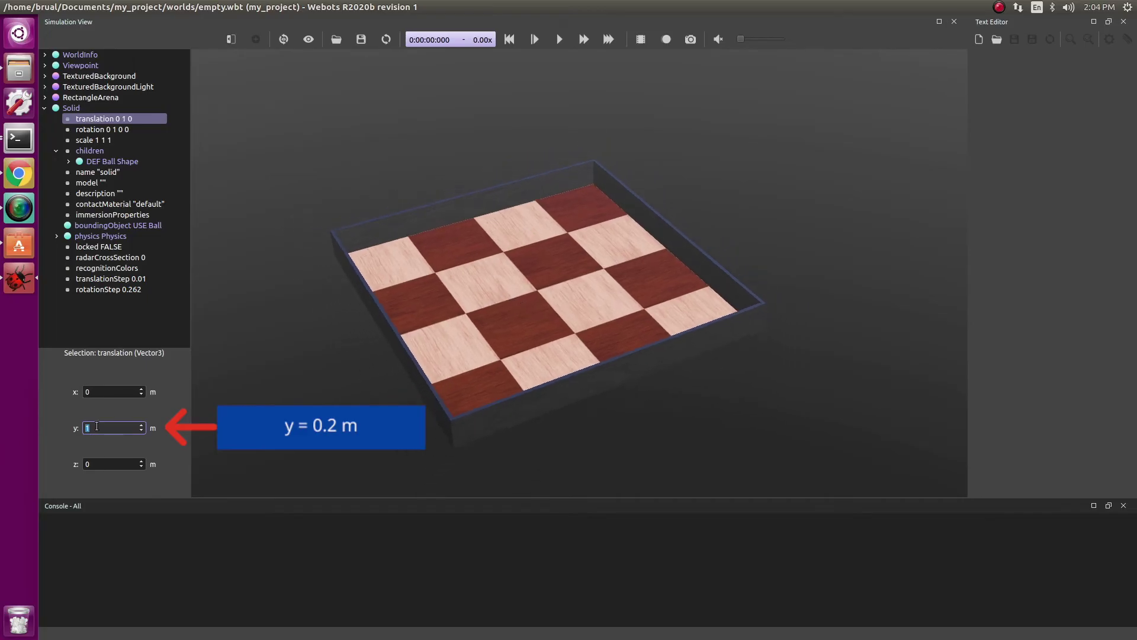
pyautogui.write('0.2')
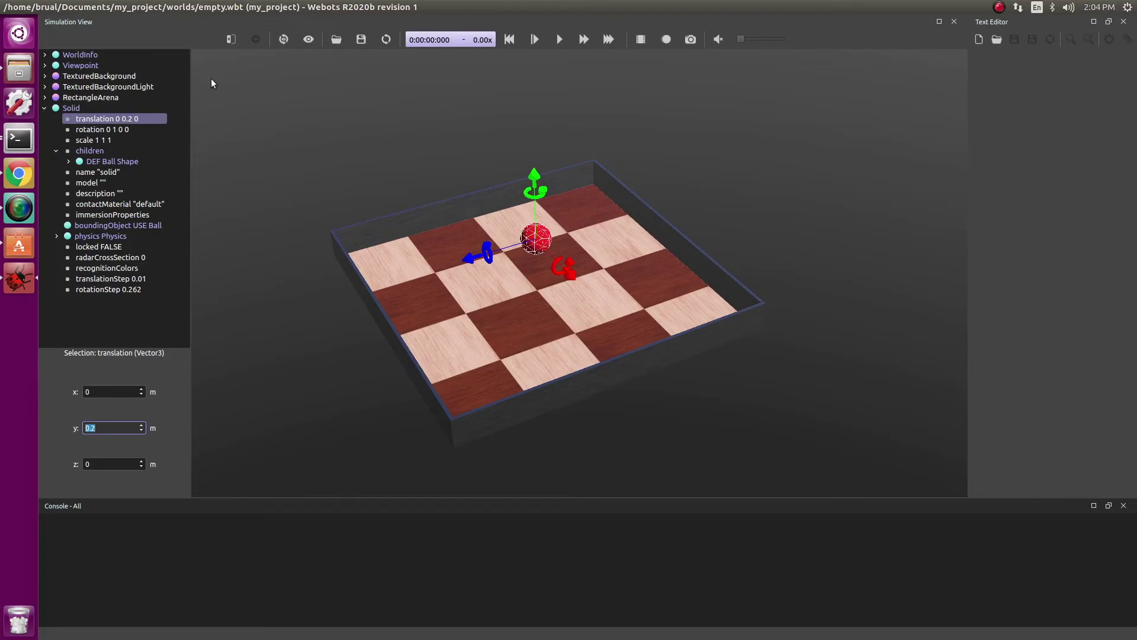
pyautogui.click(355, 42)
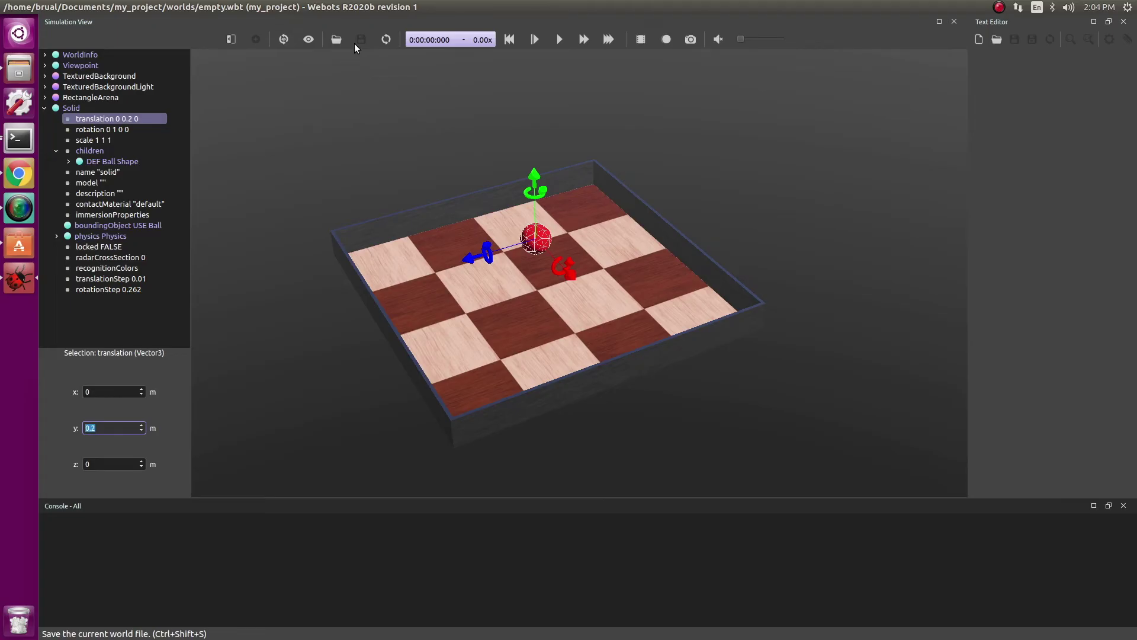
pyautogui.click(567, 40)
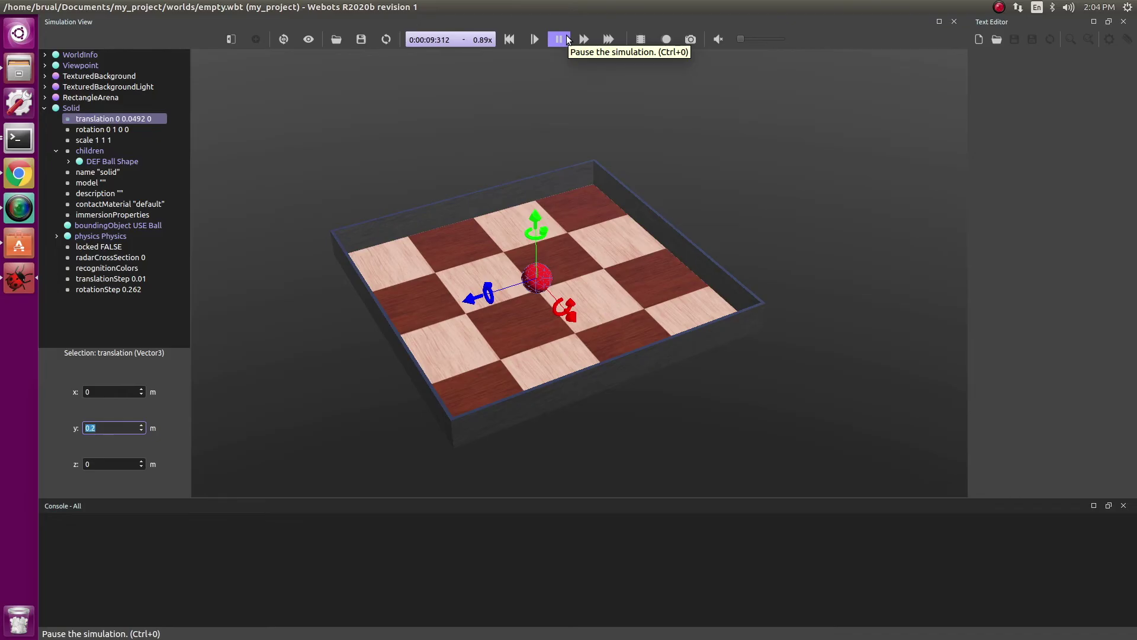
pyautogui.click(560, 40)
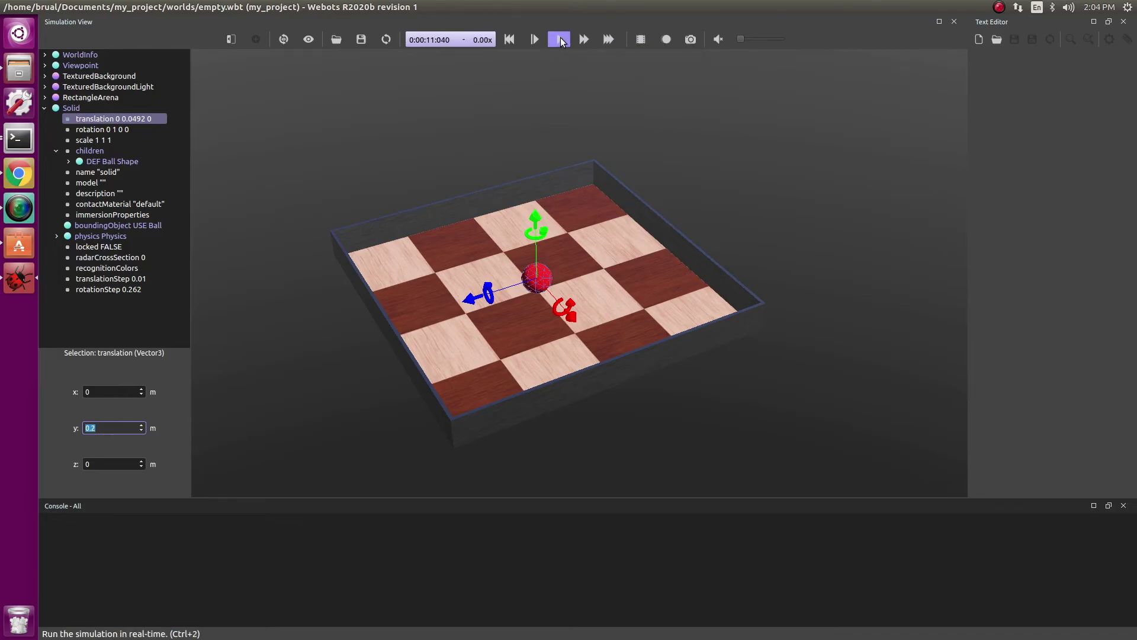
pyautogui.click(502, 46)
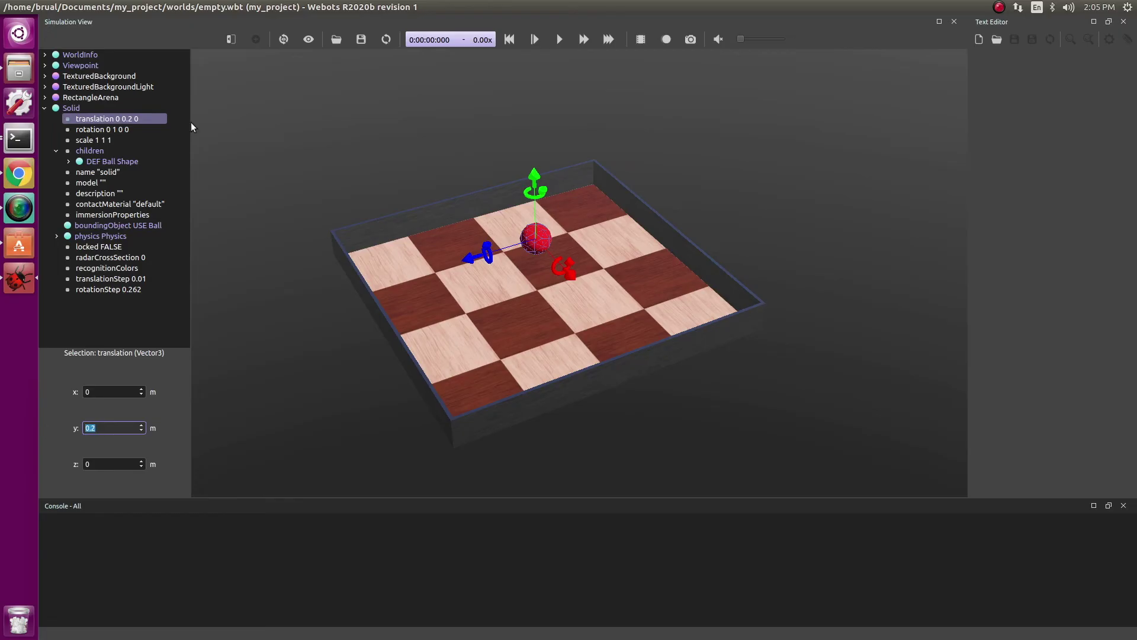
# Insert the gctronic E-puck (Robot) PROTO after the Solid, placing it at the arena centre.
pyautogui.click(46, 108)
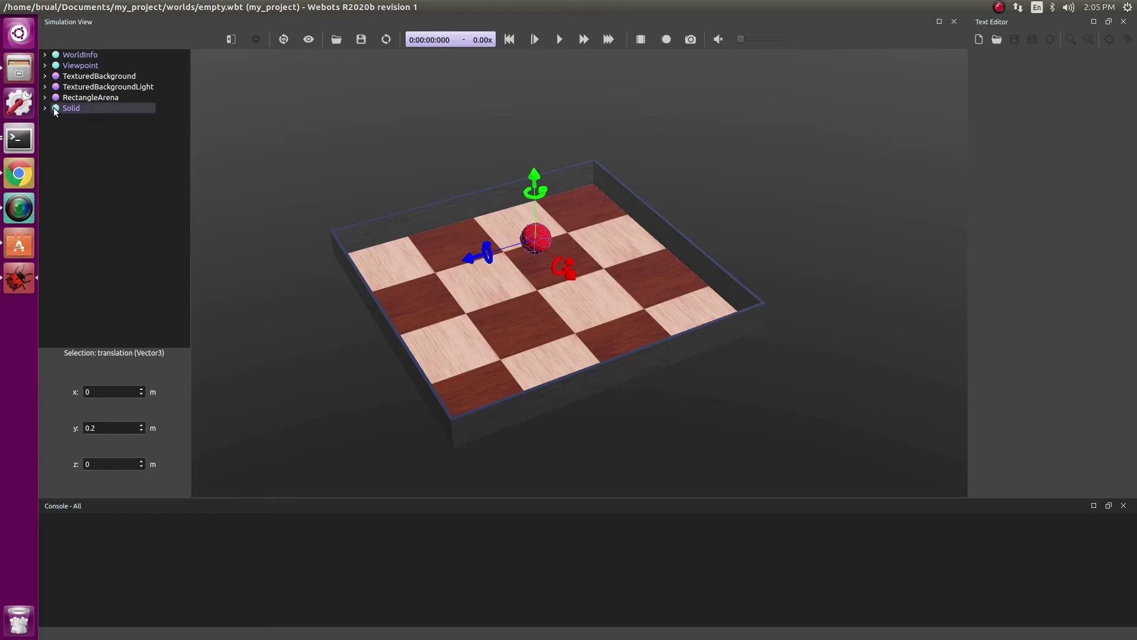
pyautogui.click(87, 112)
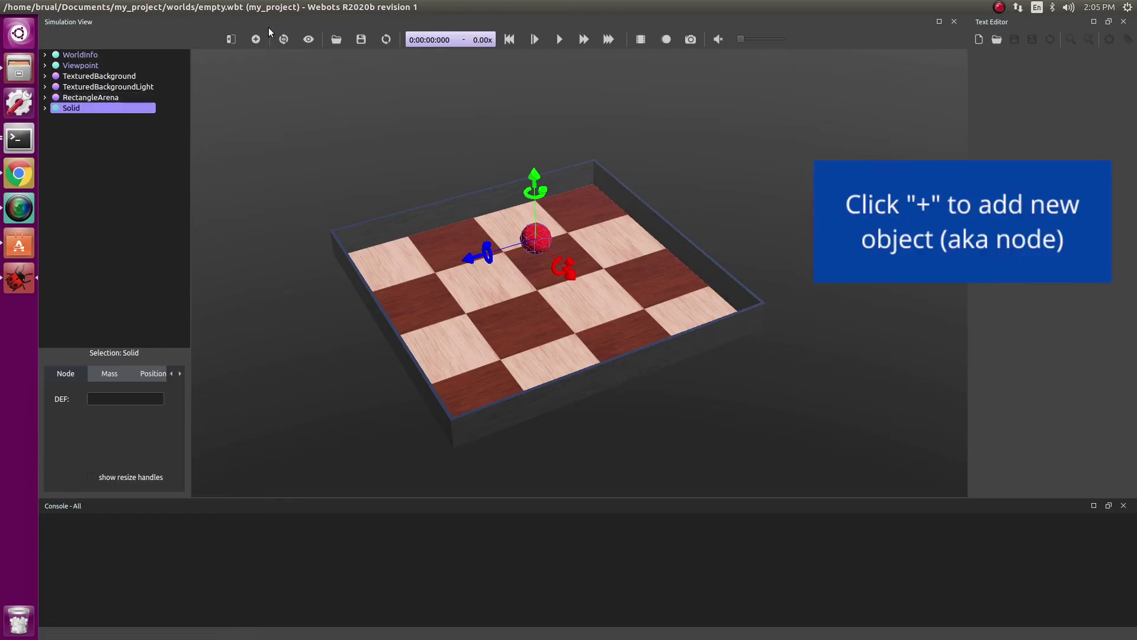
pyautogui.click(256, 39)
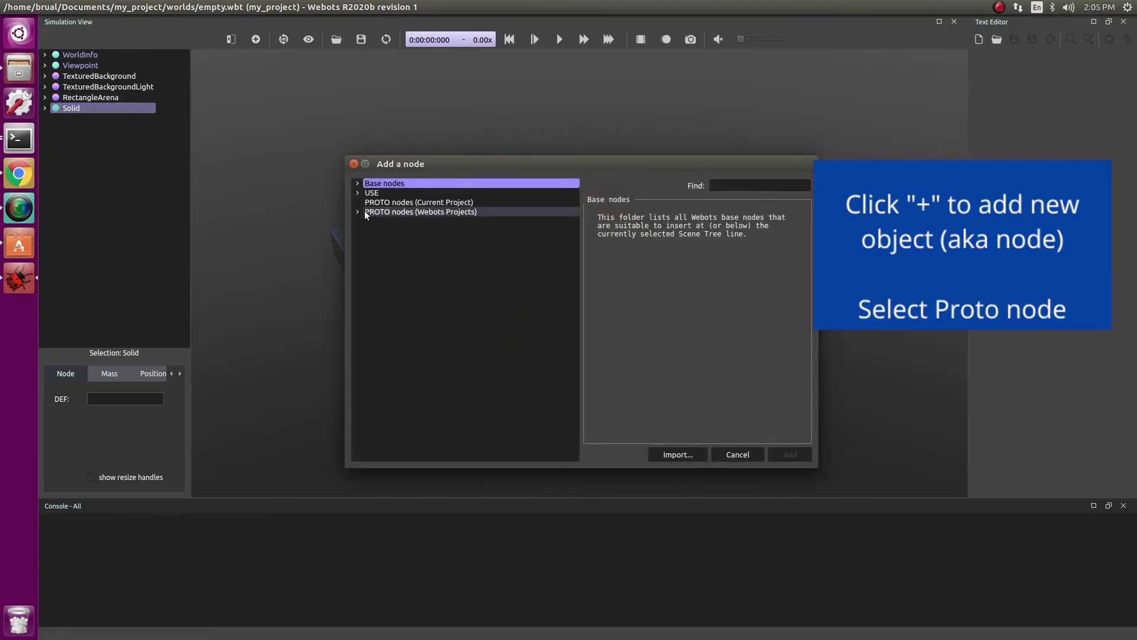
pyautogui.click(358, 212)
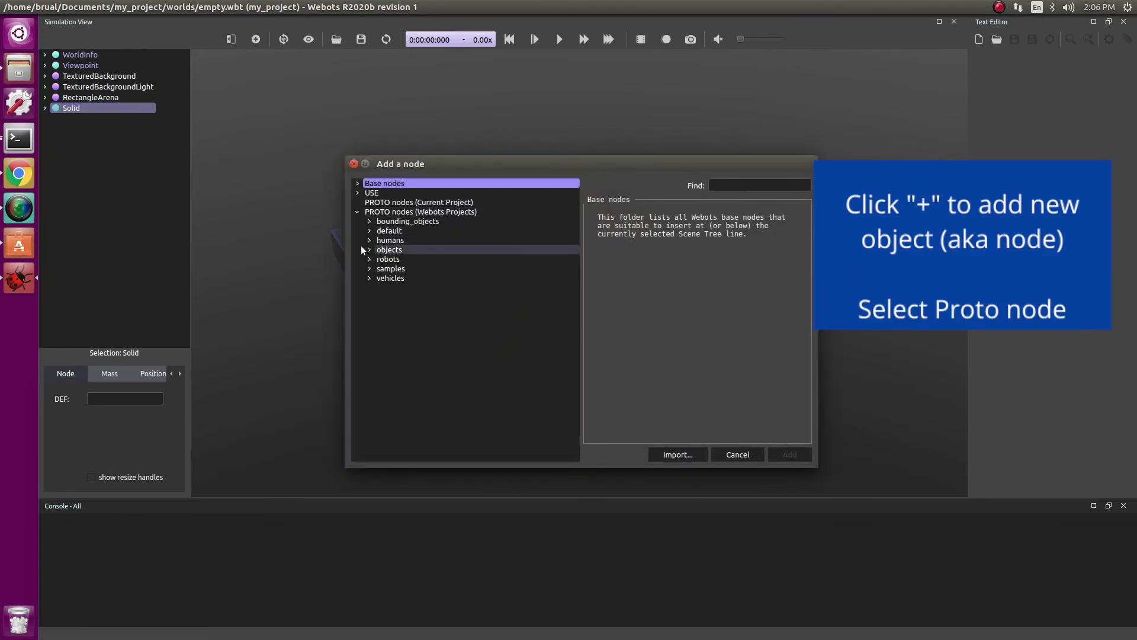
pyautogui.click(368, 260)
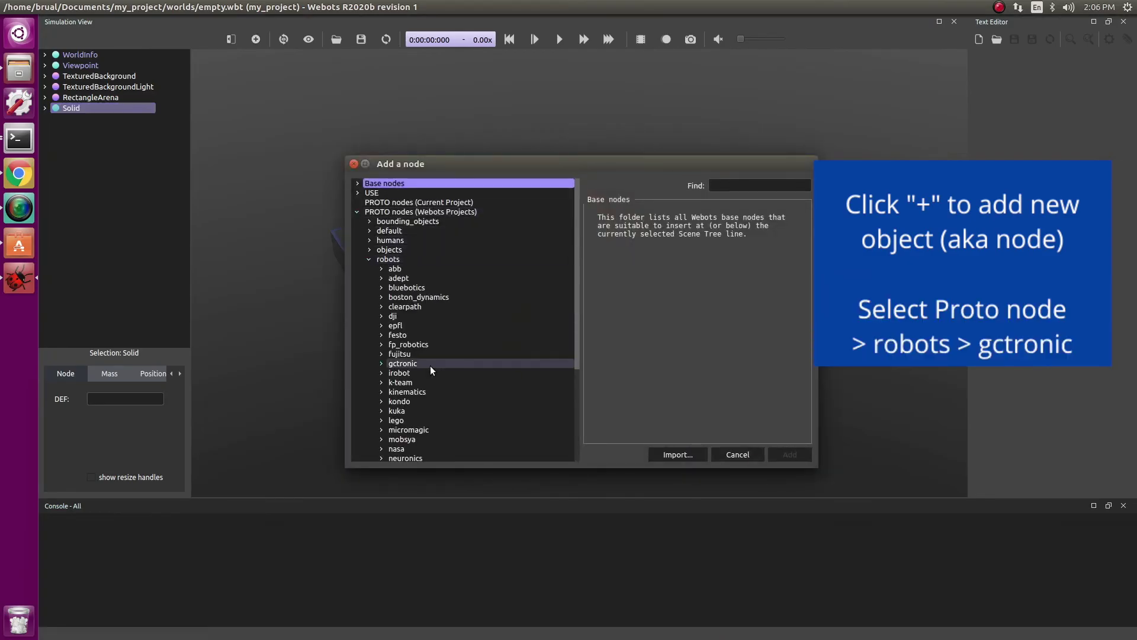
pyautogui.click(381, 363)
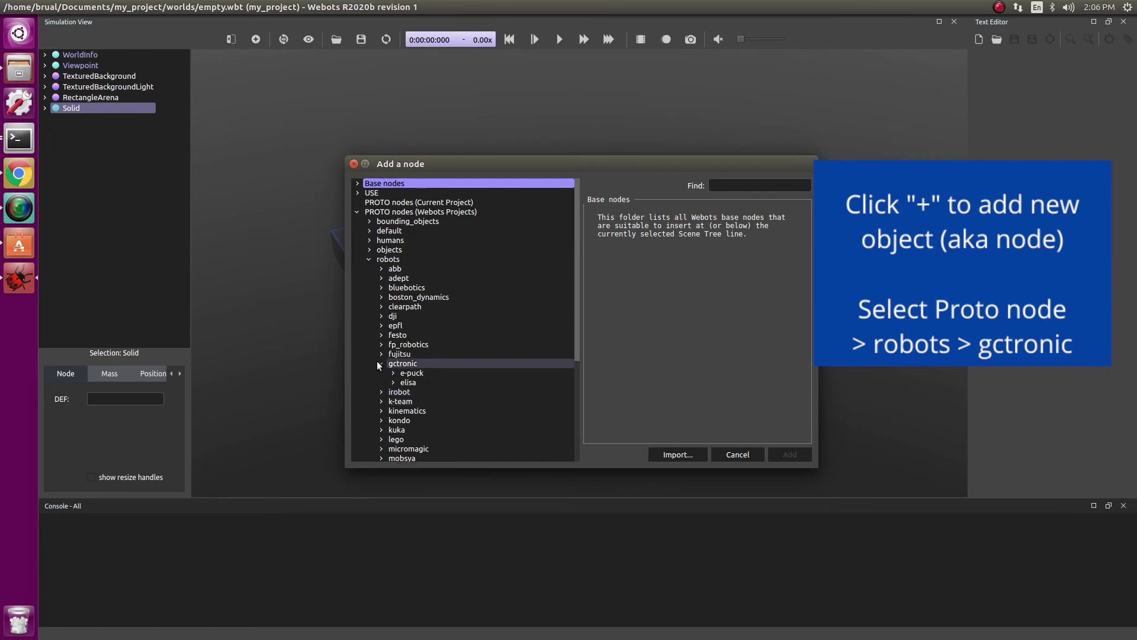
pyautogui.click(412, 373)
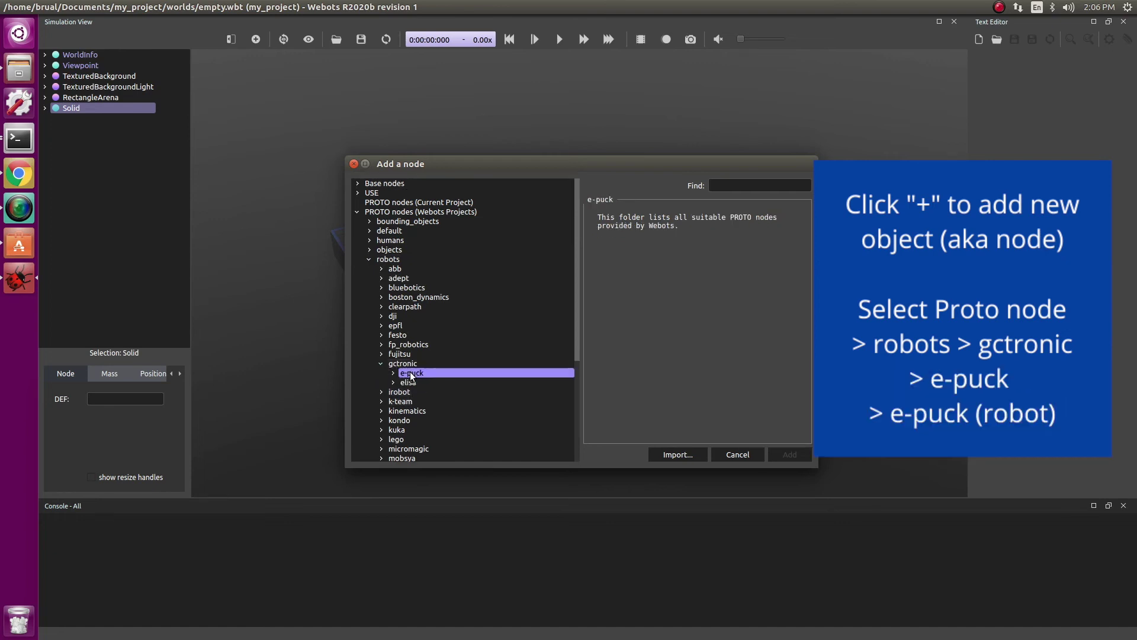
pyautogui.click(393, 373)
pyautogui.click(435, 383)
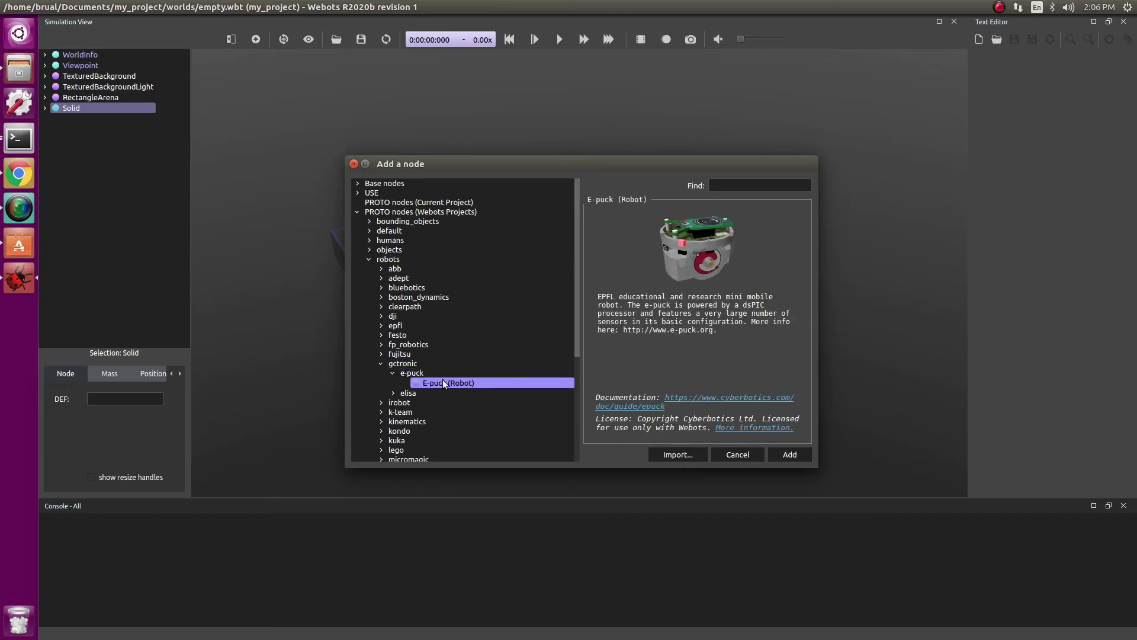
pyautogui.click(791, 454)
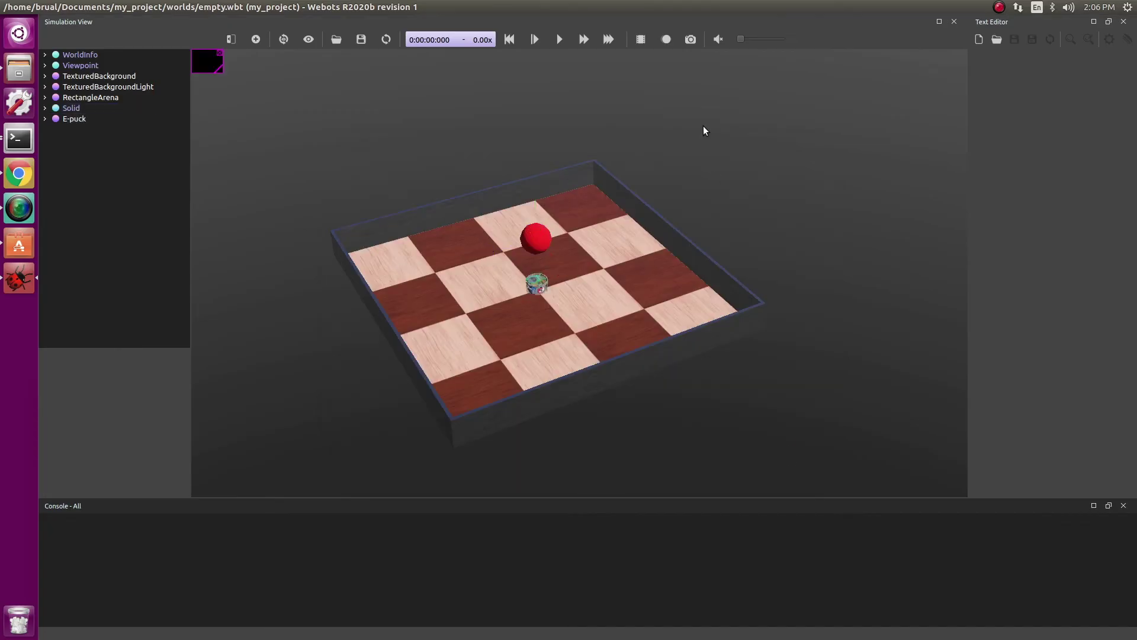
pyautogui.click(560, 39)
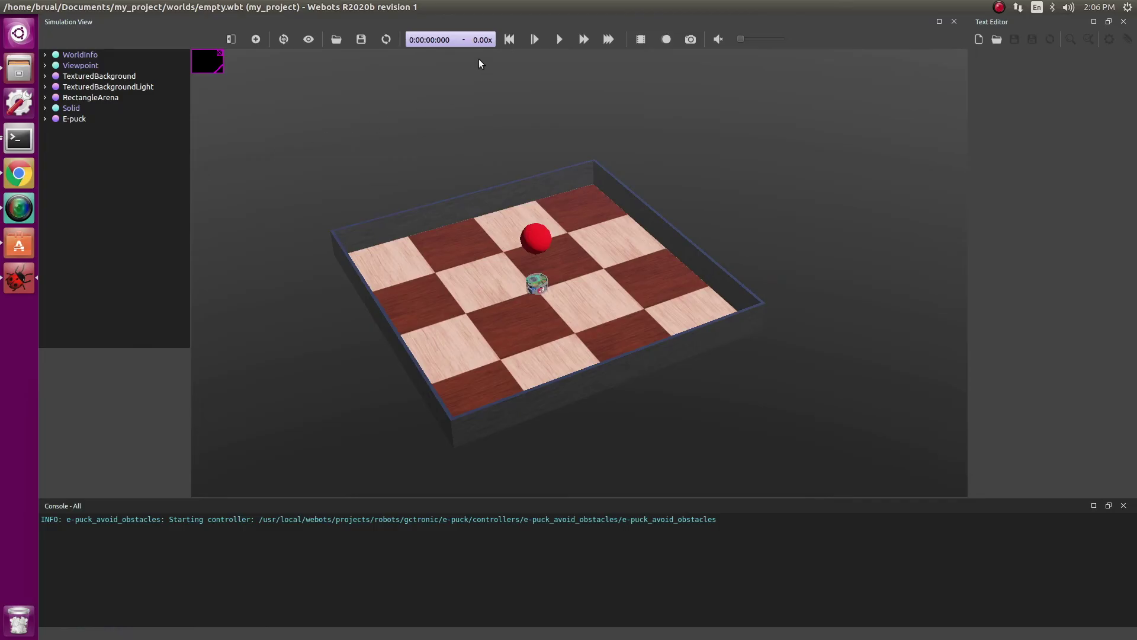
# Run the simulation in real time, pause it, and reset it to 0:00:00:000.
pyautogui.click(555, 40)
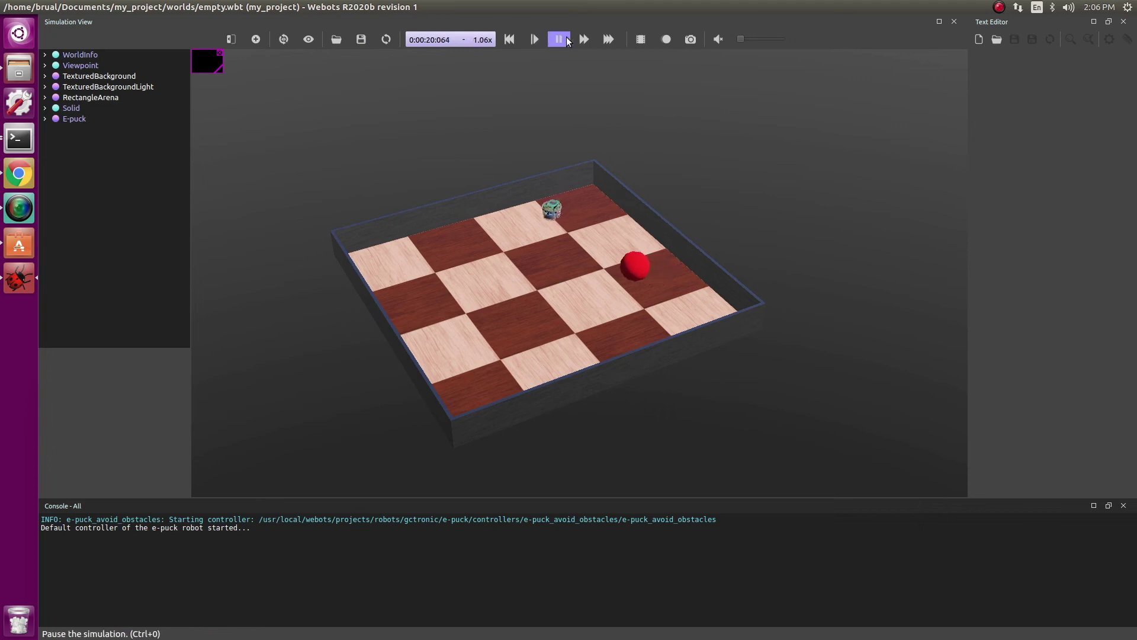
pyautogui.click(550, 40)
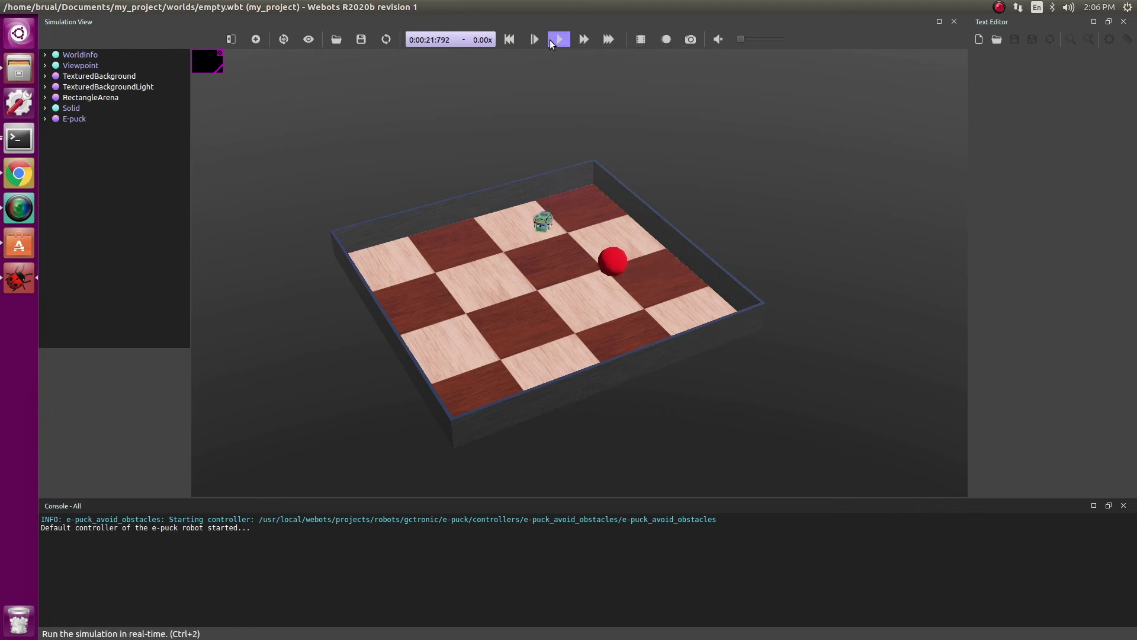
pyautogui.click(511, 39)
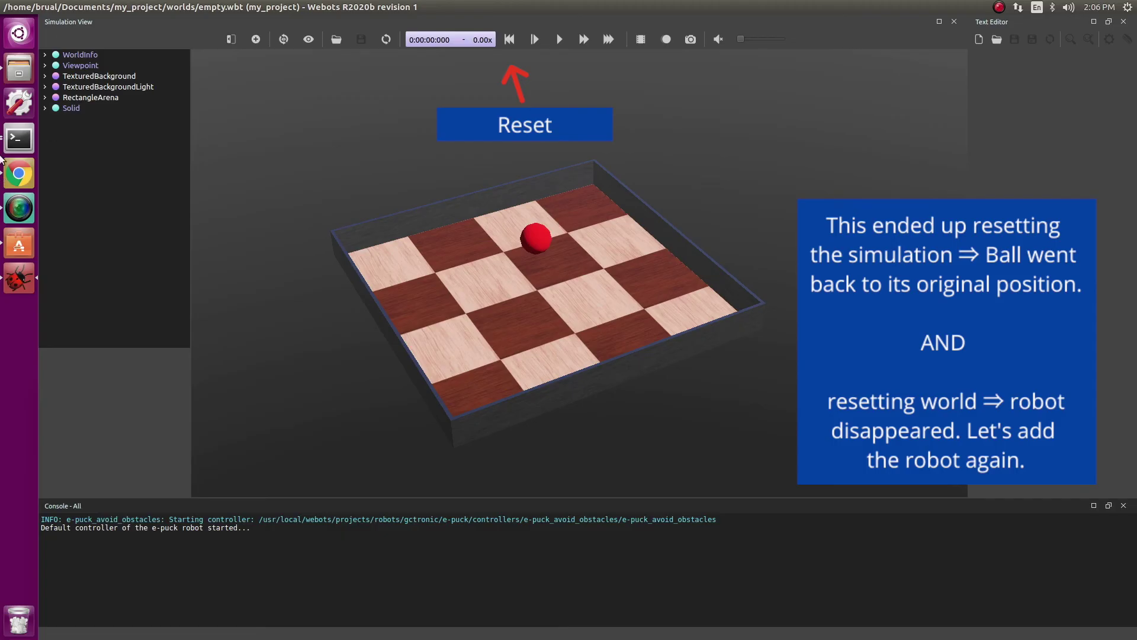
# Re-add the gctronic E-puck (Robot) after the Solid, sitting at translation 0 0 0.
pyautogui.click(52, 109)
pyautogui.click(261, 41)
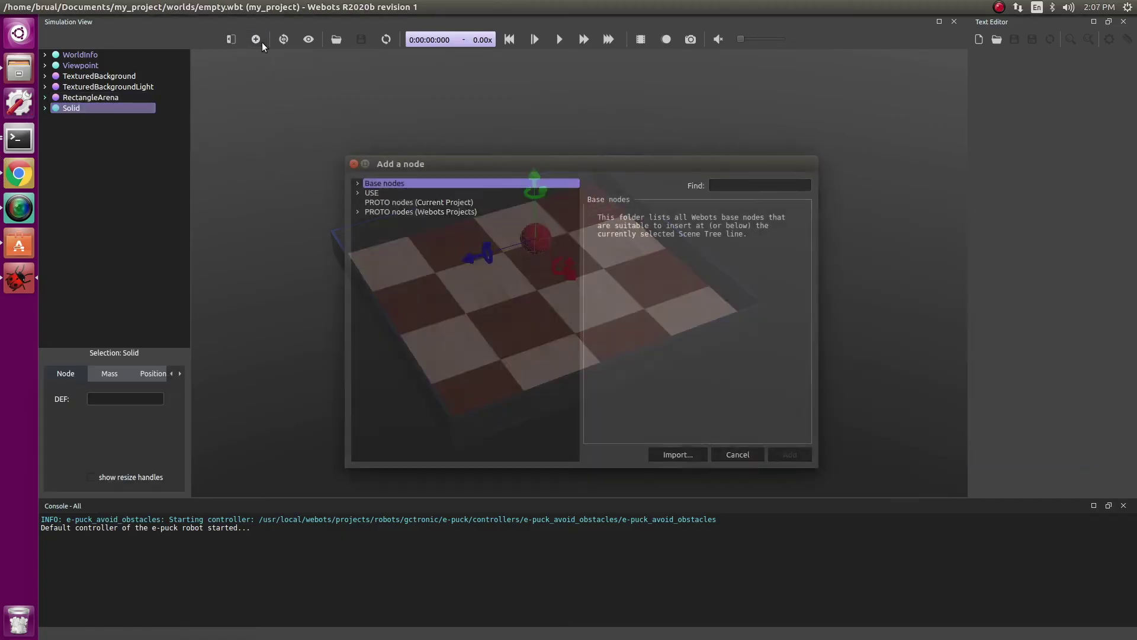
pyautogui.click(355, 210)
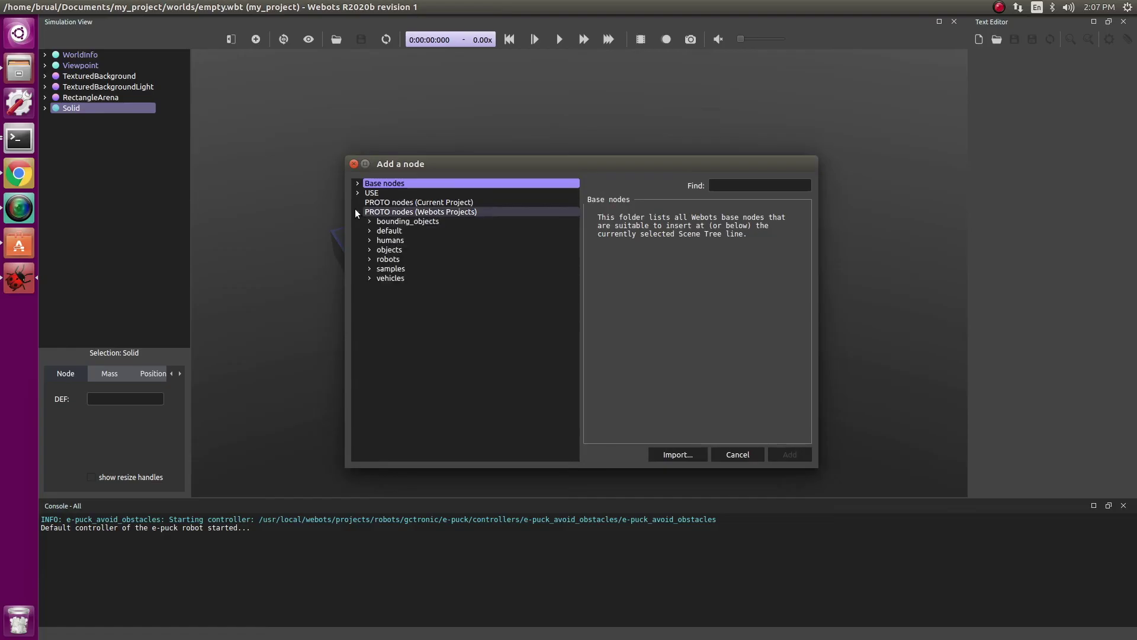
pyautogui.click(369, 259)
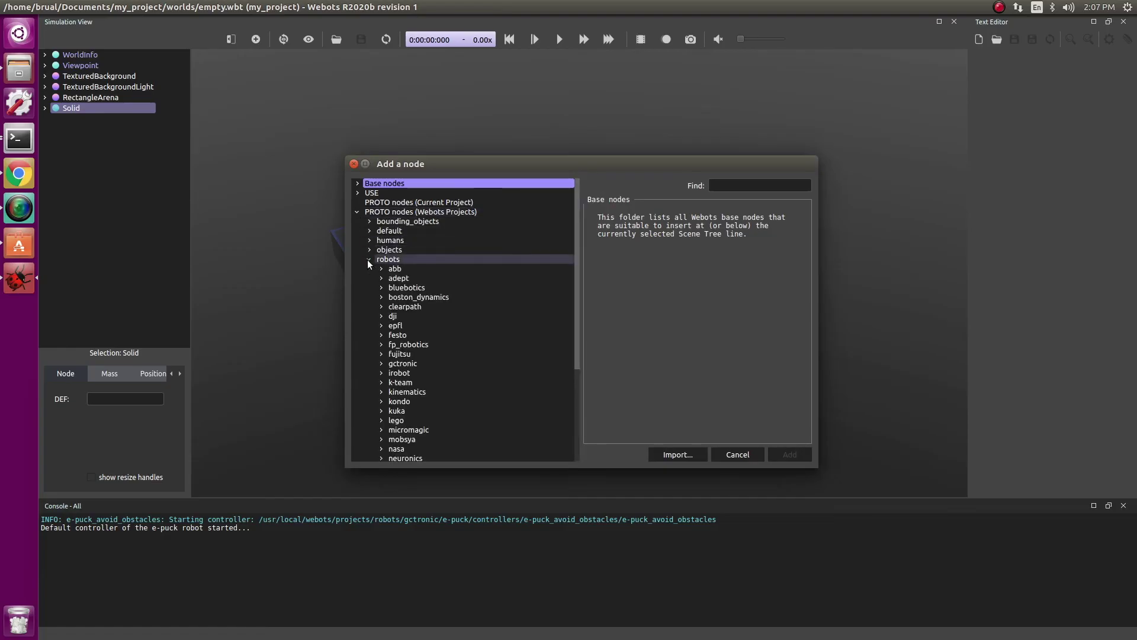
pyautogui.click(380, 363)
pyautogui.click(391, 372)
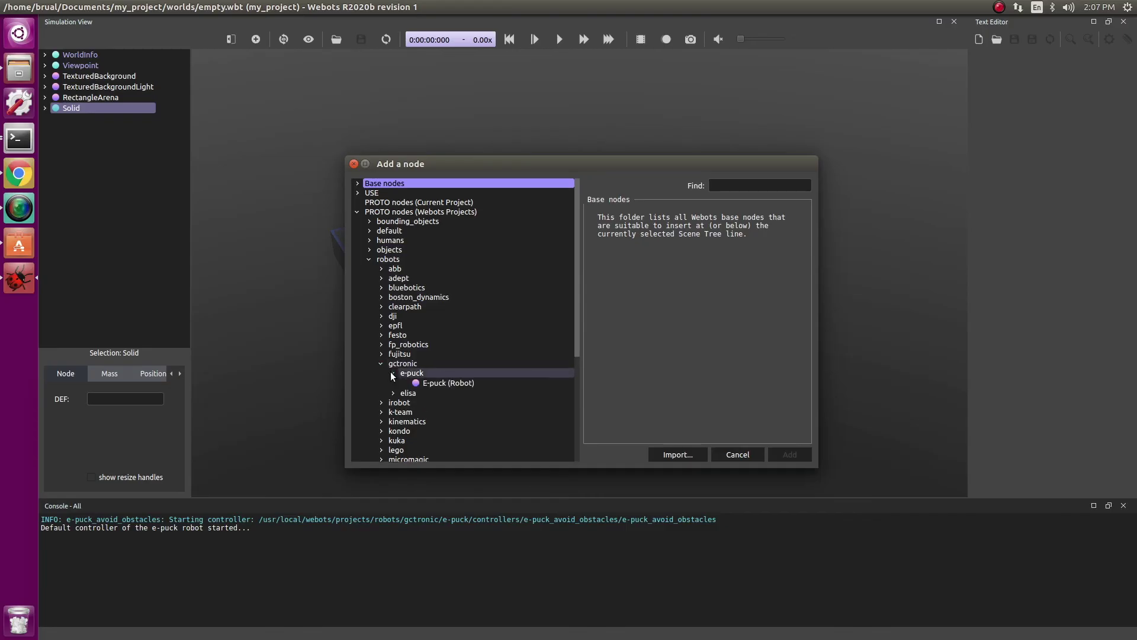
pyautogui.click(434, 383)
pyautogui.click(790, 455)
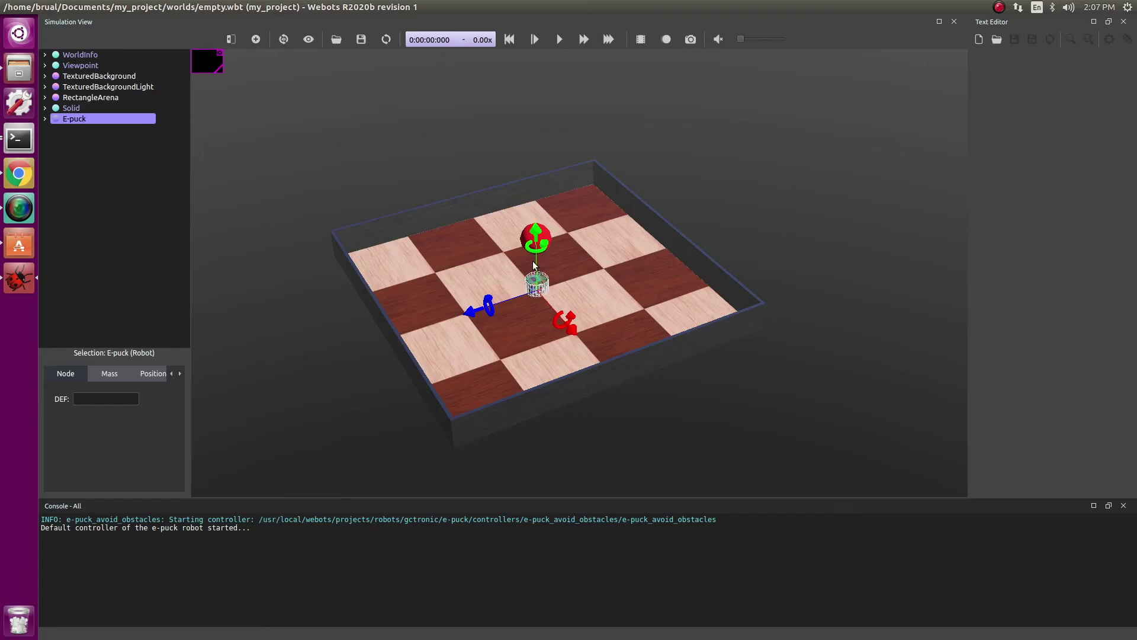
pyautogui.click(46, 118)
# Set the E-puck's translation x to 0.2 and save the world.
pyautogui.click(101, 129)
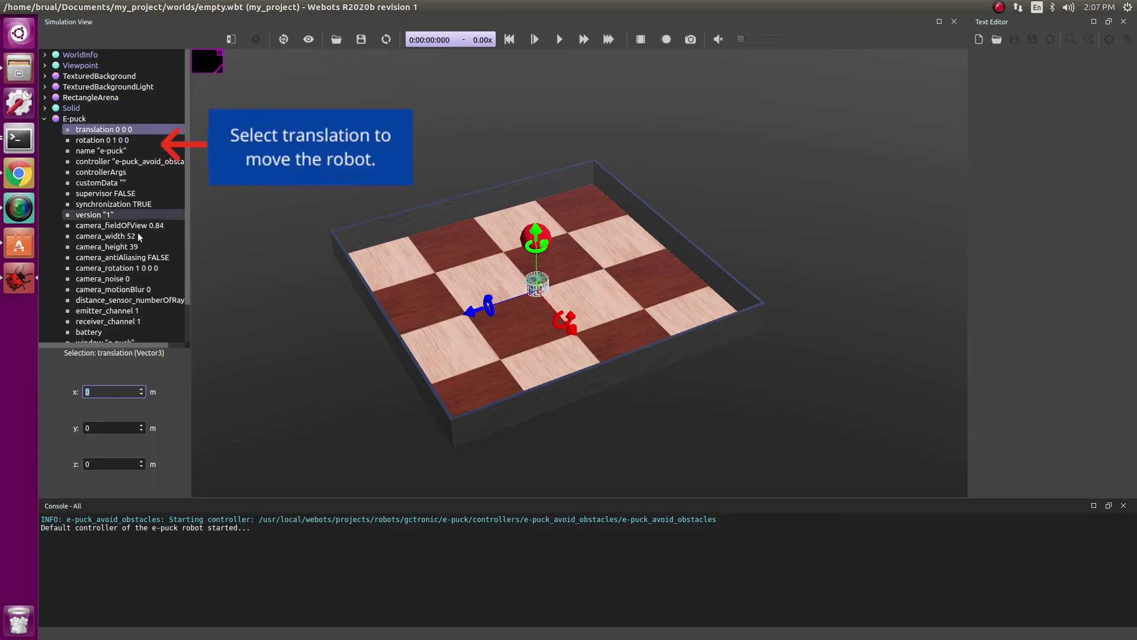
pyautogui.click(111, 393)
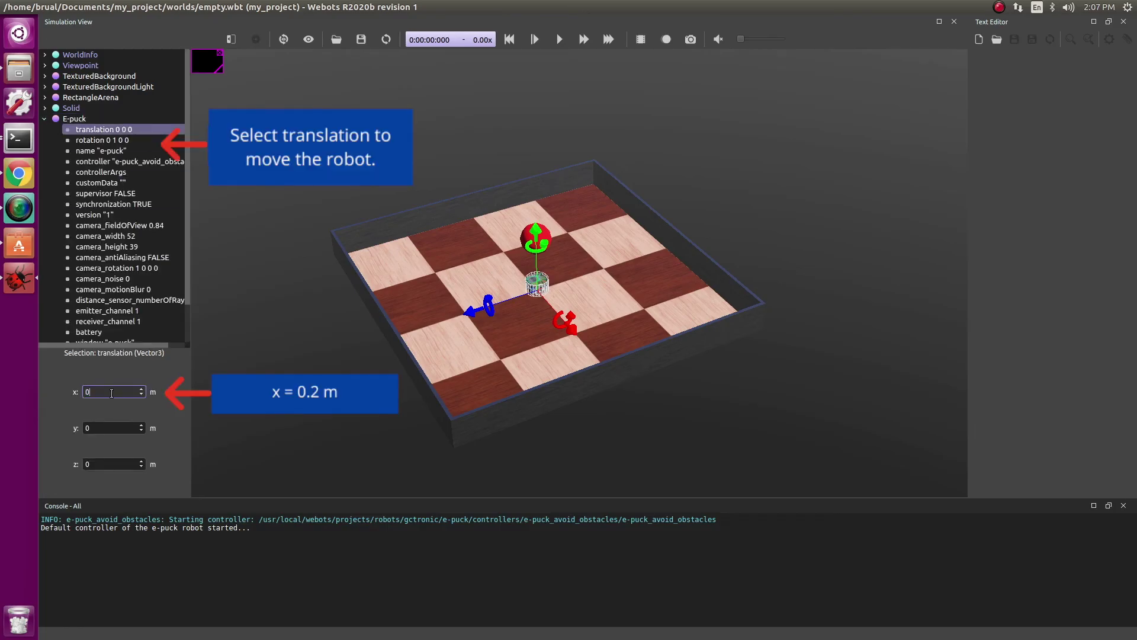
pyautogui.write('.2')
pyautogui.press('Return')
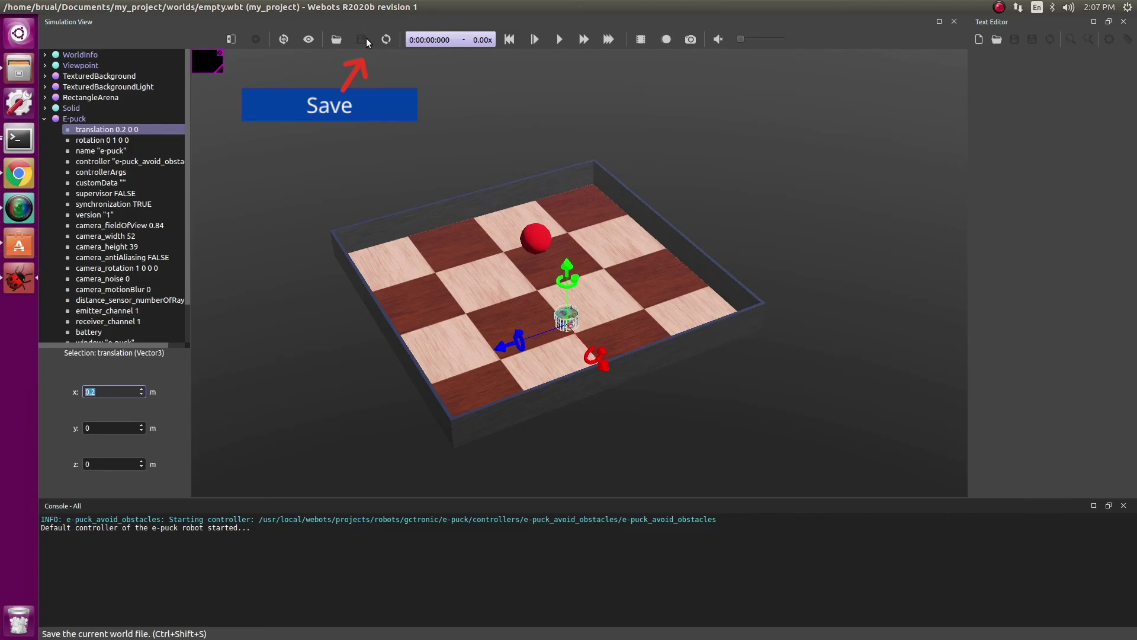
pyautogui.click(362, 39)
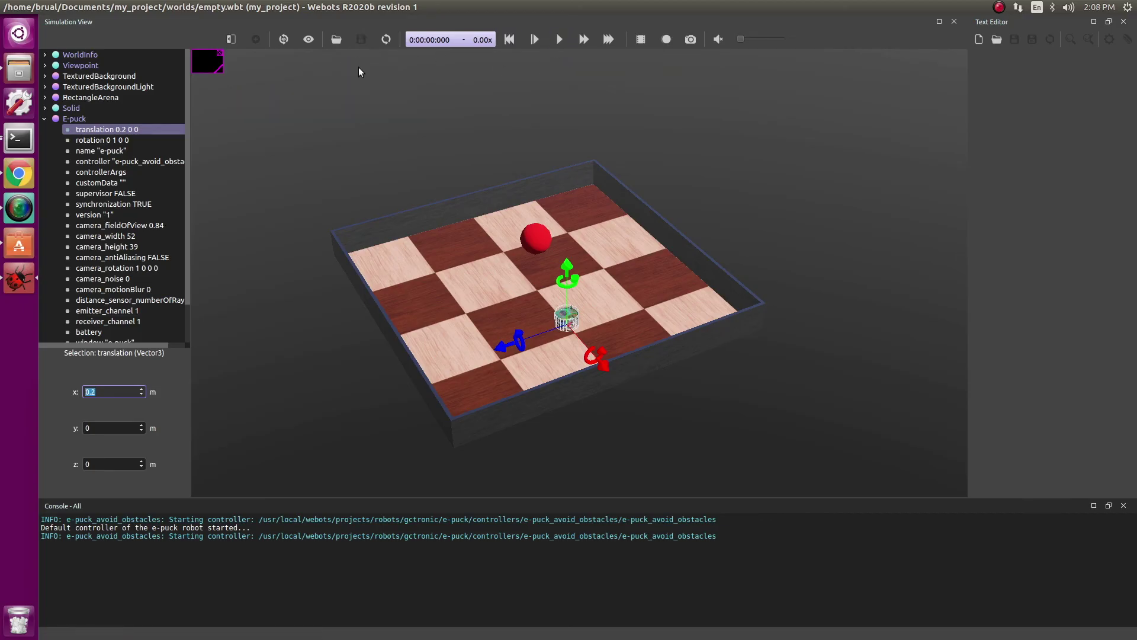
# Run the simulation in real time, then pause it at 0:00:10:784.
pyautogui.click(559, 39)
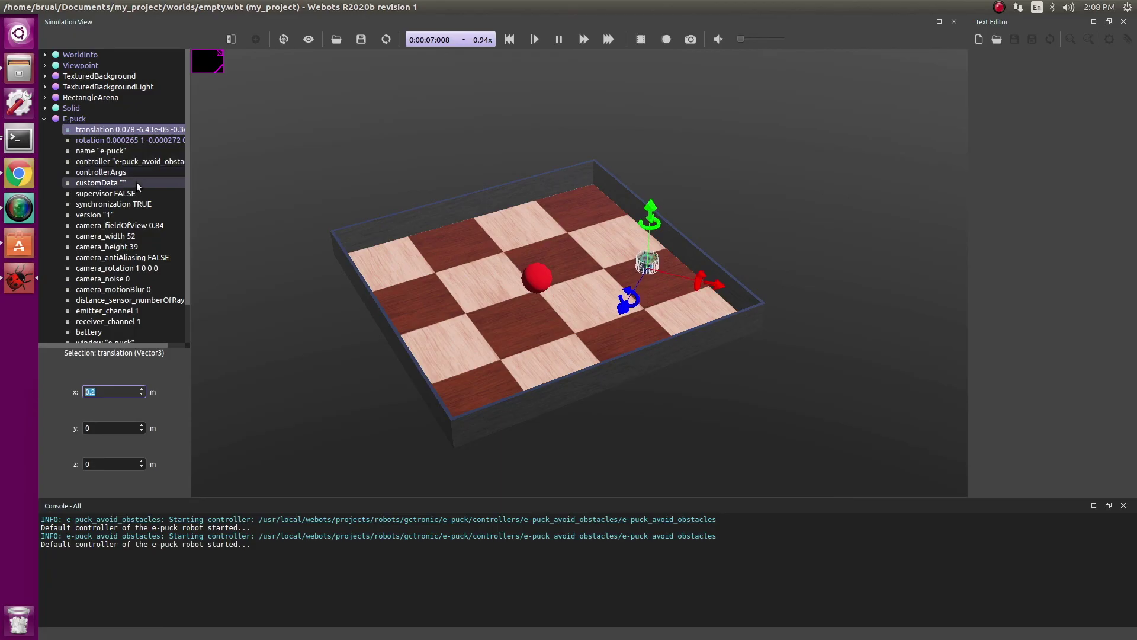
pyautogui.scroll(-2, 137, 182)
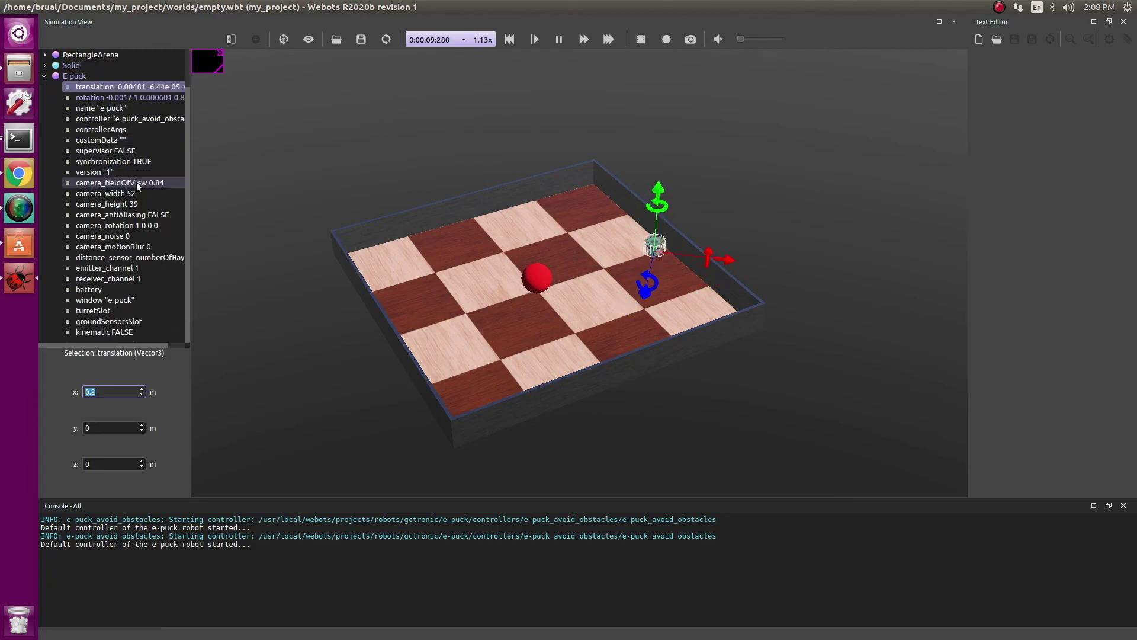
pyautogui.click(553, 39)
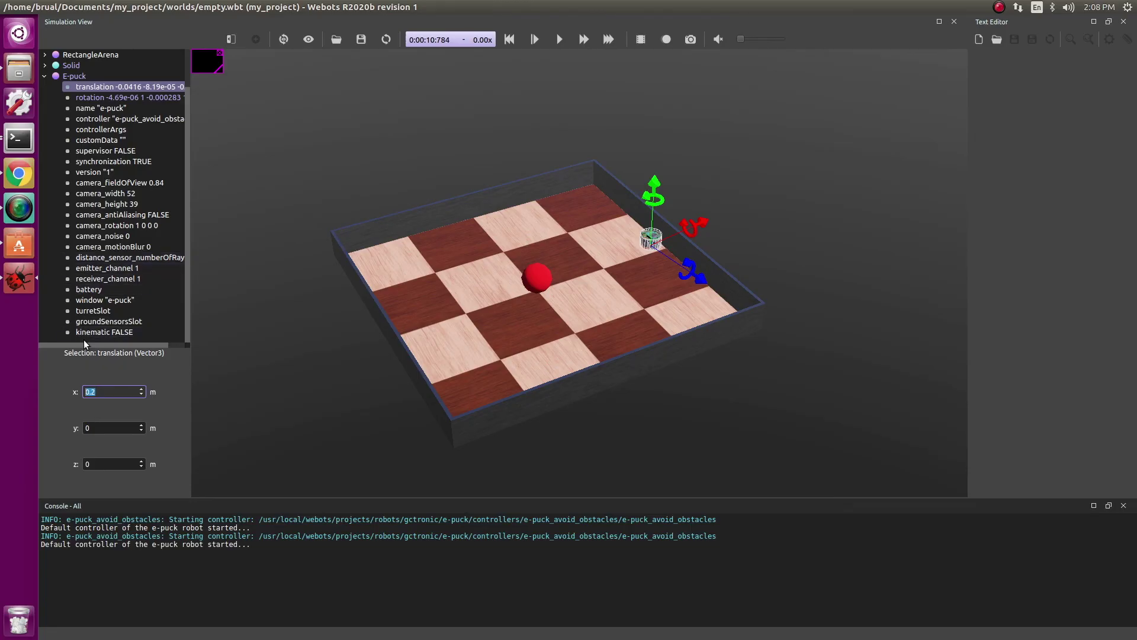
# Select the E-puck's controller field, showing e-puck_avoid_obstacles.
pyautogui.click(119, 121)
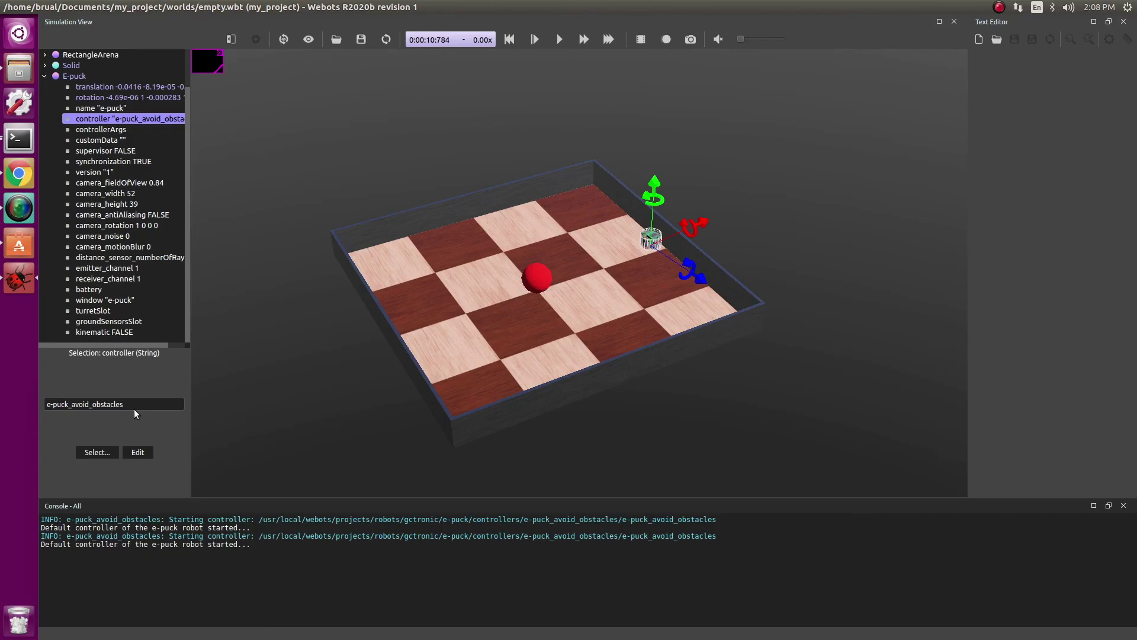
# Open e-puck_avoid_obstacles.c in a widened Text Editor and scroll through the code.
pyautogui.click(137, 452)
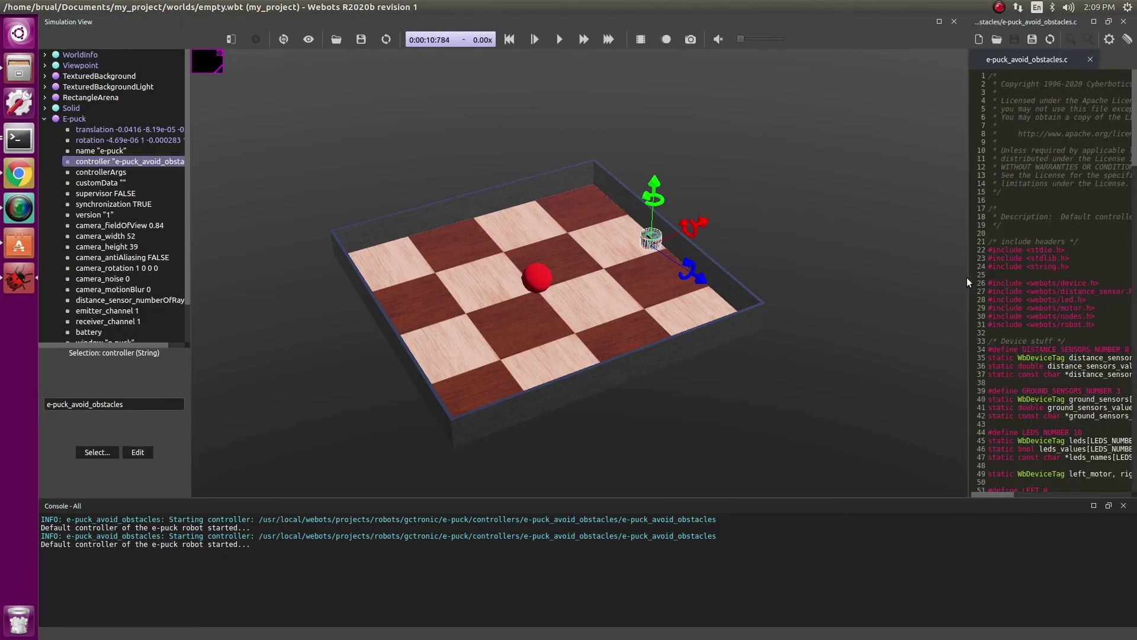
pyautogui.moveTo(966, 278); pyautogui.dragTo(939, 289, button='right')
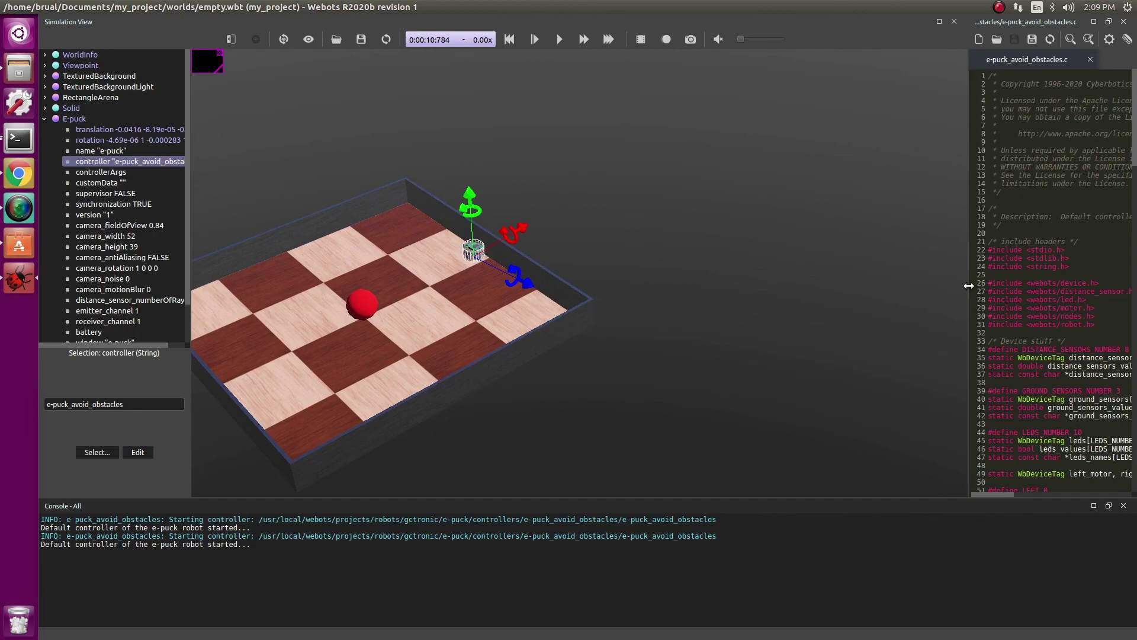
pyautogui.moveTo(976, 286); pyautogui.dragTo(618, 260)
pyautogui.scroll(-4, 904, 239)
pyautogui.scroll(-10, 904, 239)
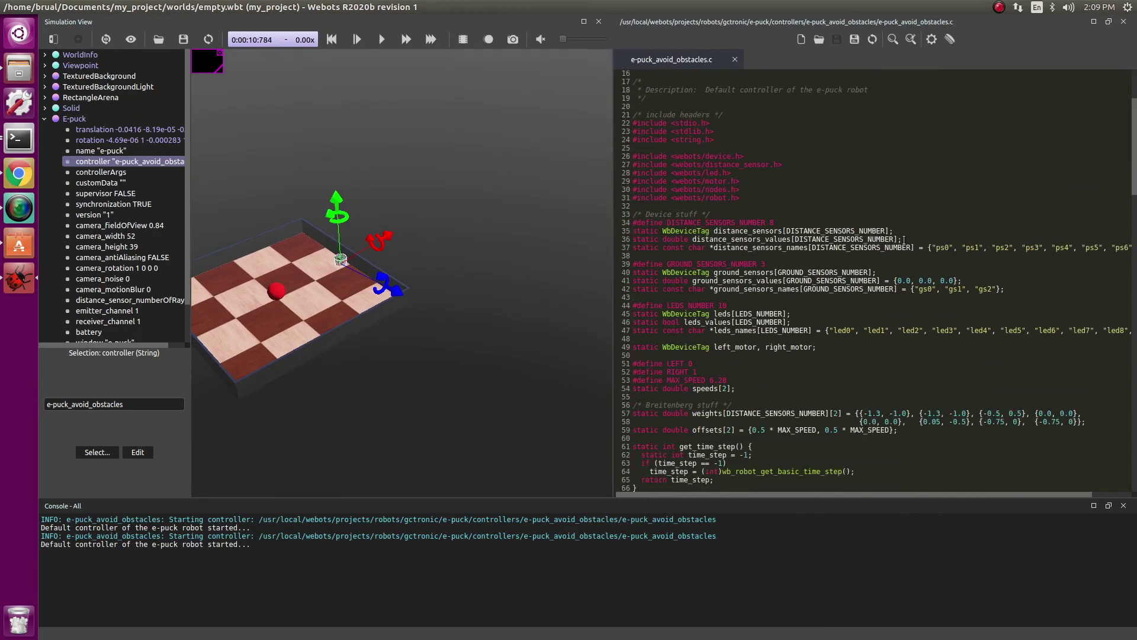
pyautogui.scroll(-2, 904, 239)
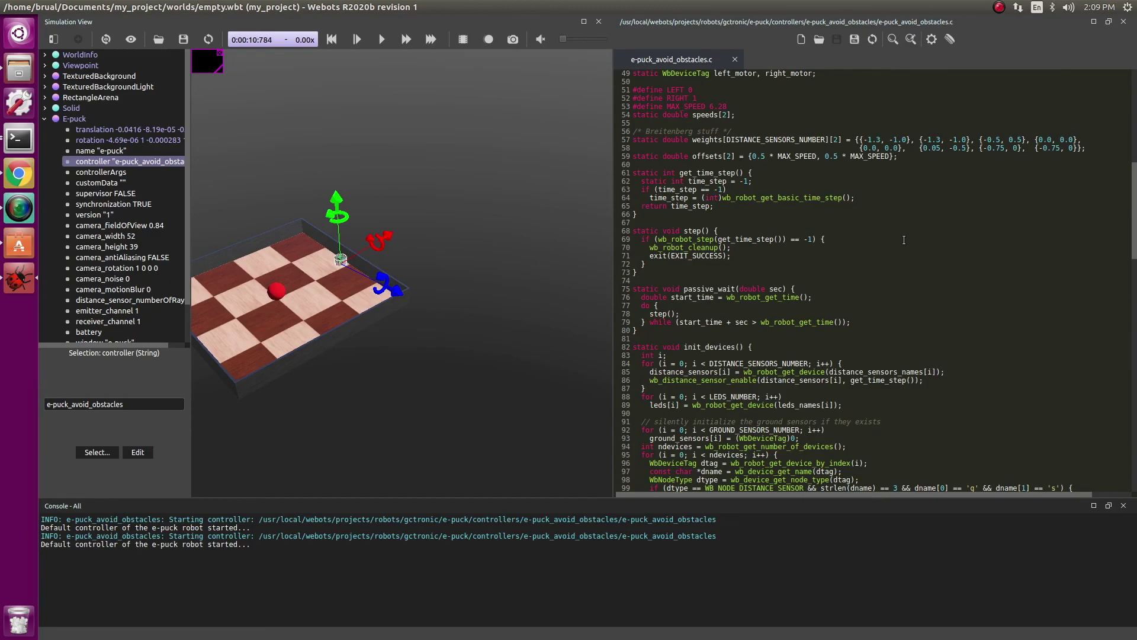
pyautogui.scroll(7, 904, 239)
pyautogui.scroll(5, 904, 240)
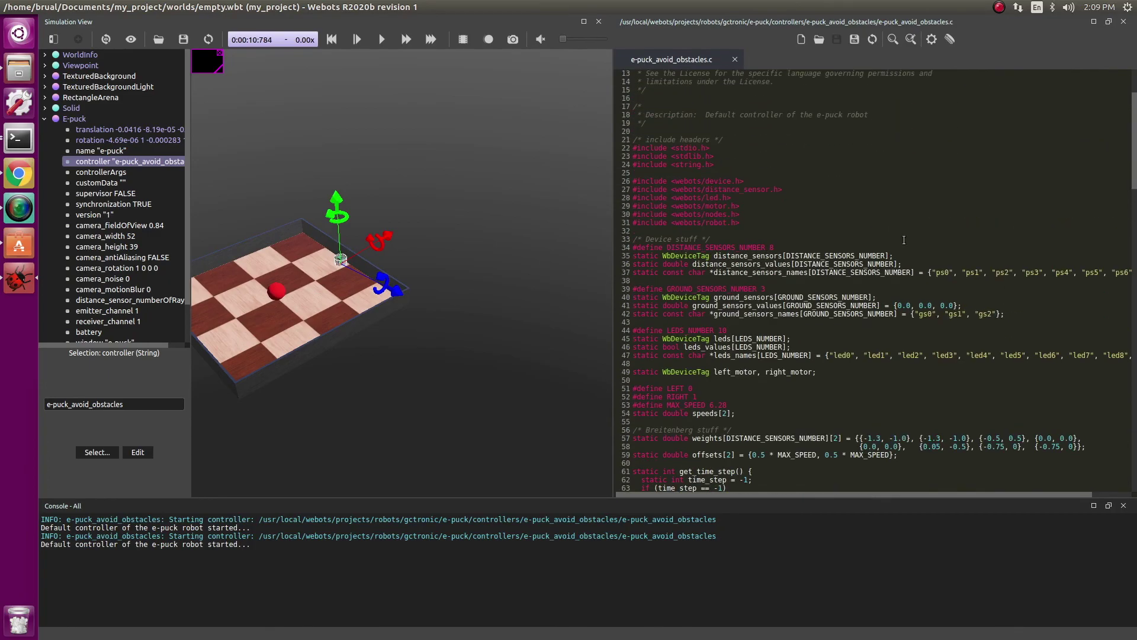
pyautogui.scroll(-19, 904, 240)
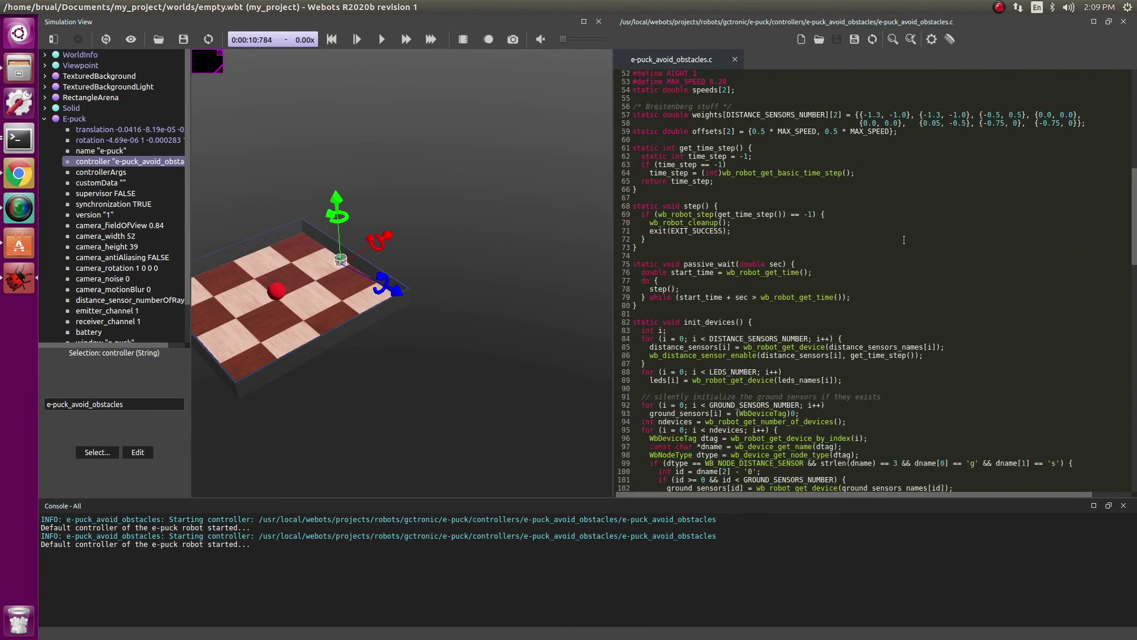
pyautogui.scroll(-7, 904, 240)
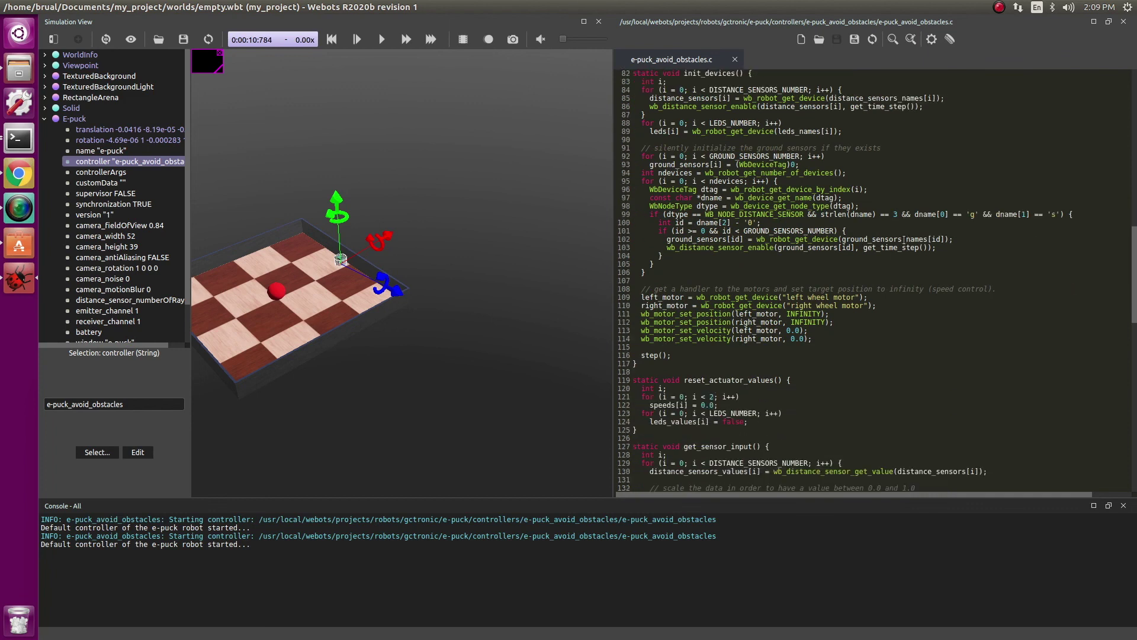
pyautogui.scroll(-2, 904, 239)
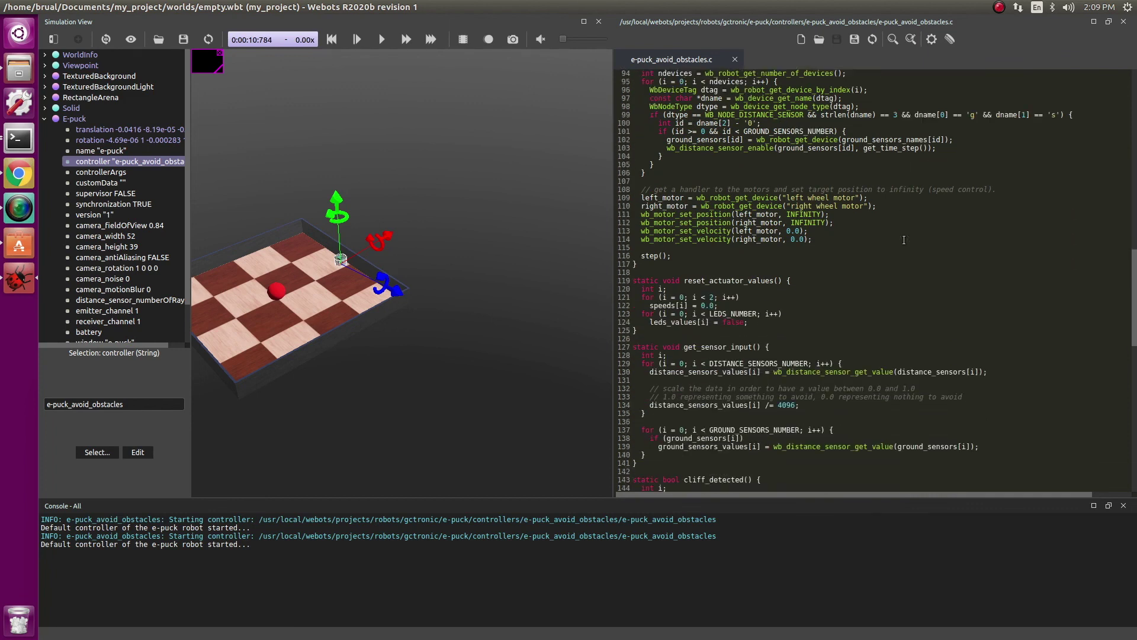